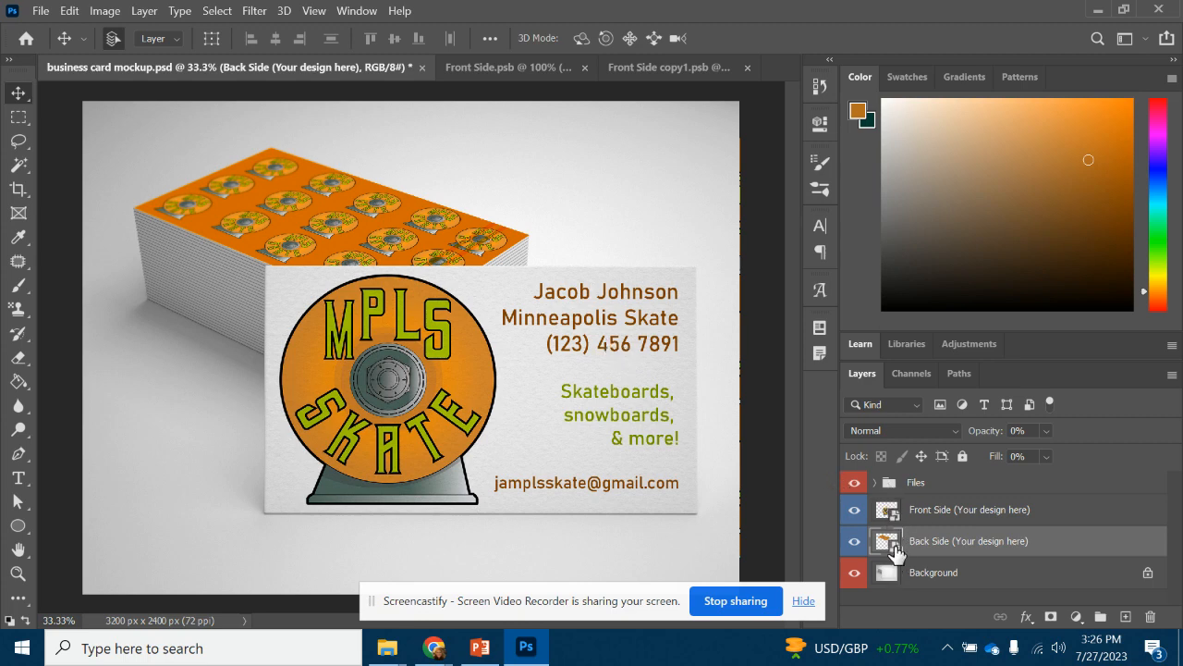
# Select the card's Front Side design layer in the Layers panel
pyautogui.click(357, 11)
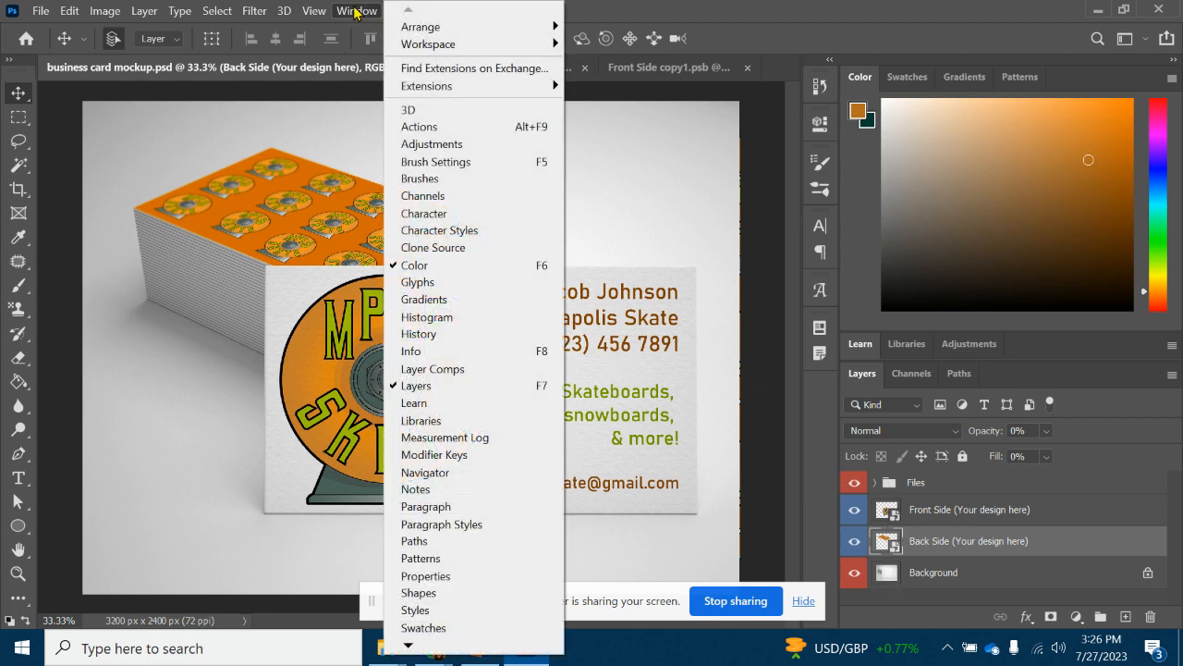
pyautogui.click(364, 17)
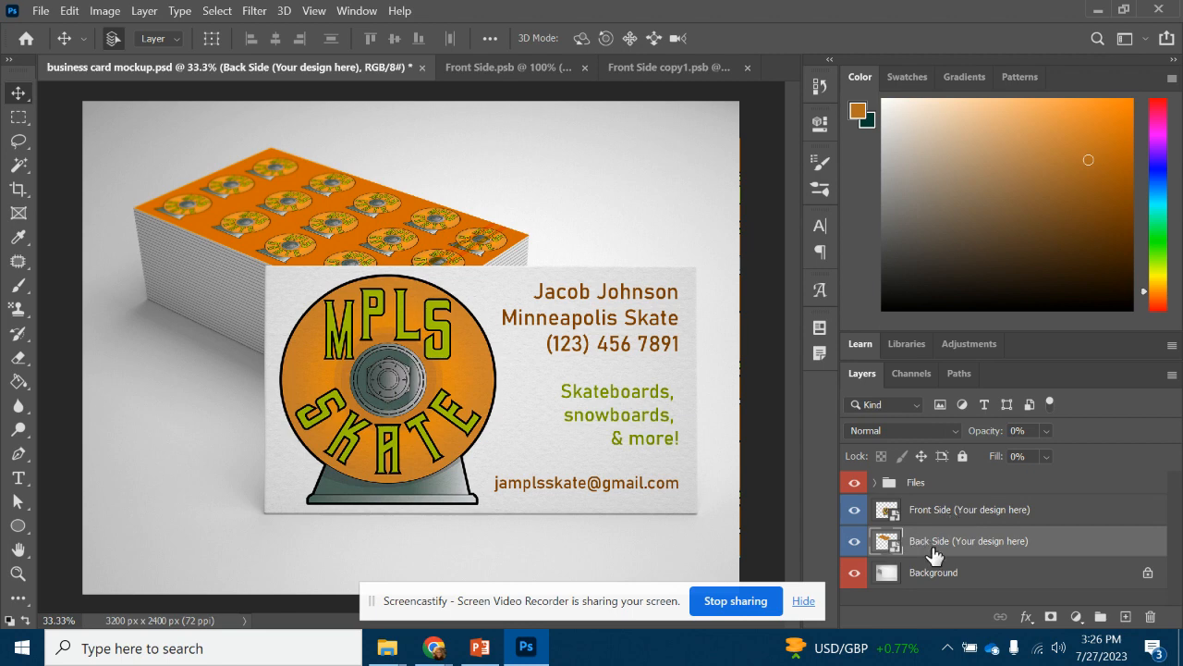
pyautogui.click(883, 510)
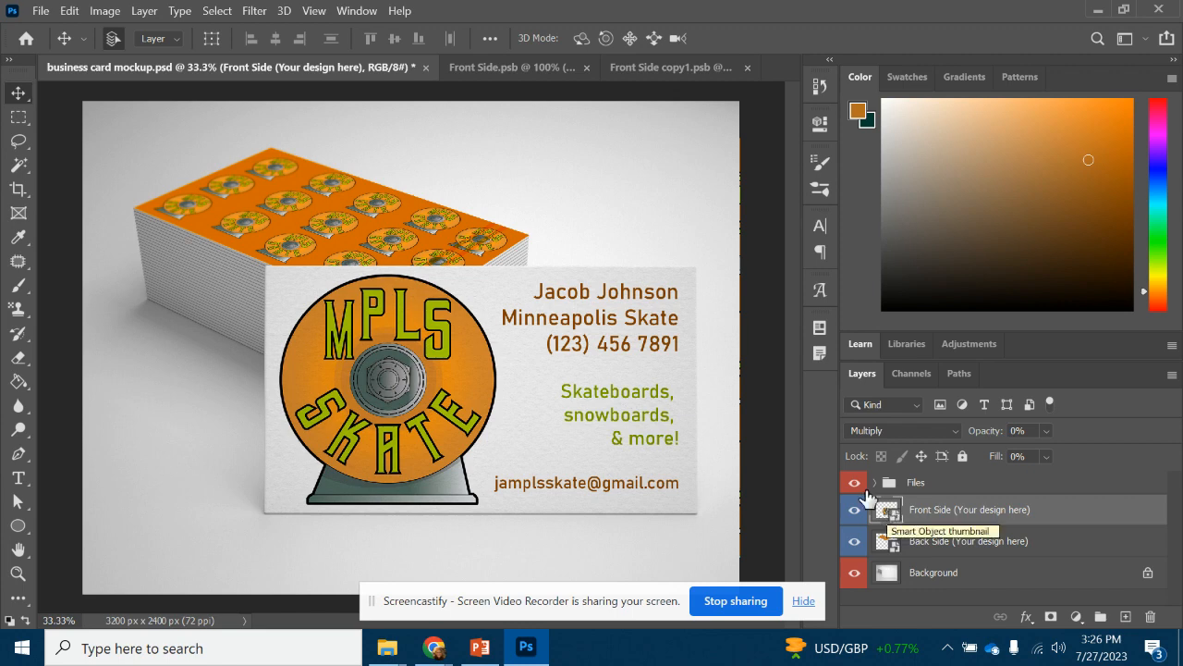
# Close the Front Side.psb and Front Side copy1.psb documents, then close the mockup file
pyautogui.click(585, 67)
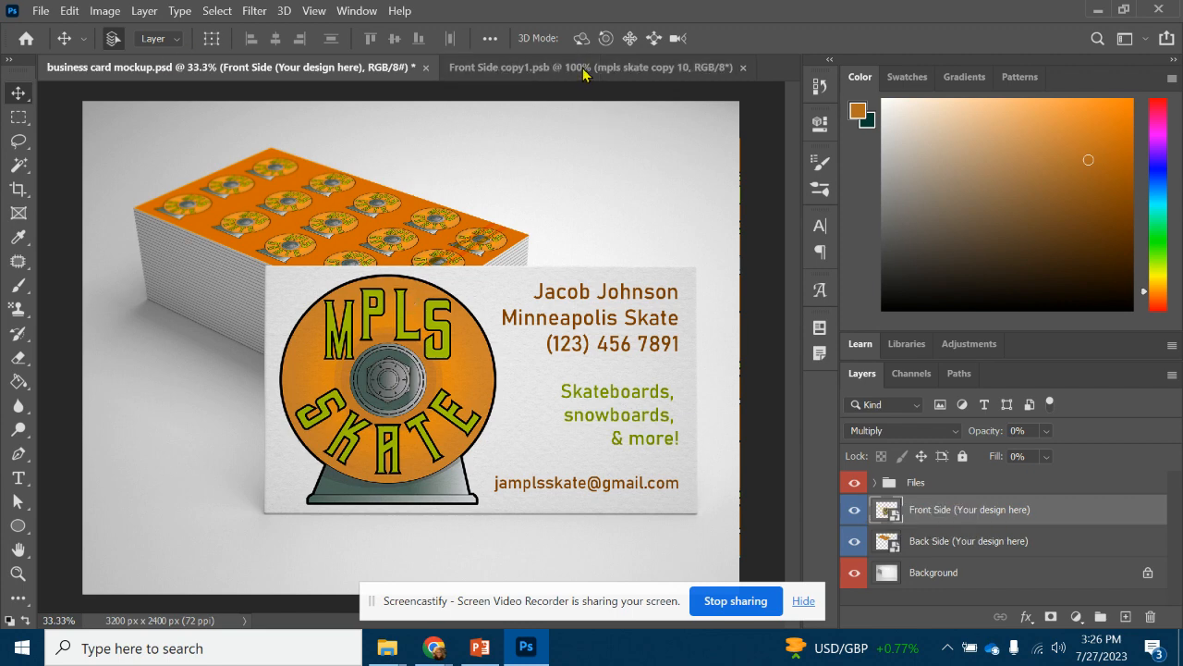
pyautogui.click(747, 67)
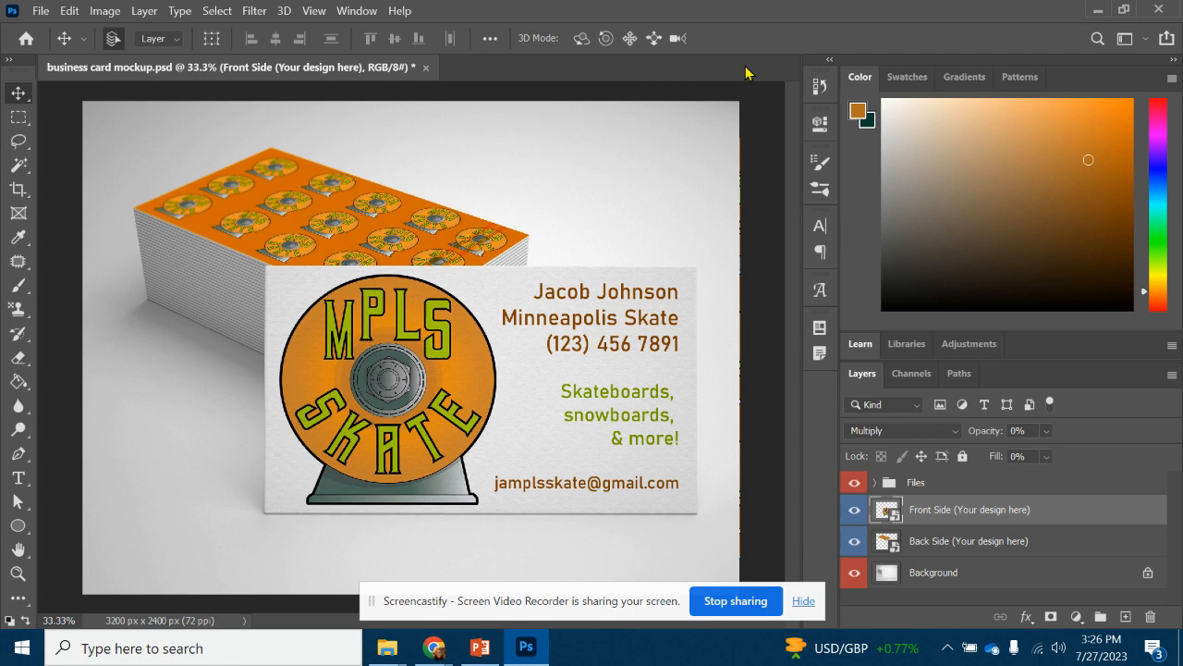
pyautogui.click(426, 67)
# Discard the mockup changes and reopen business card mockup.psd from the Downloads folder
pyautogui.click(573, 246)
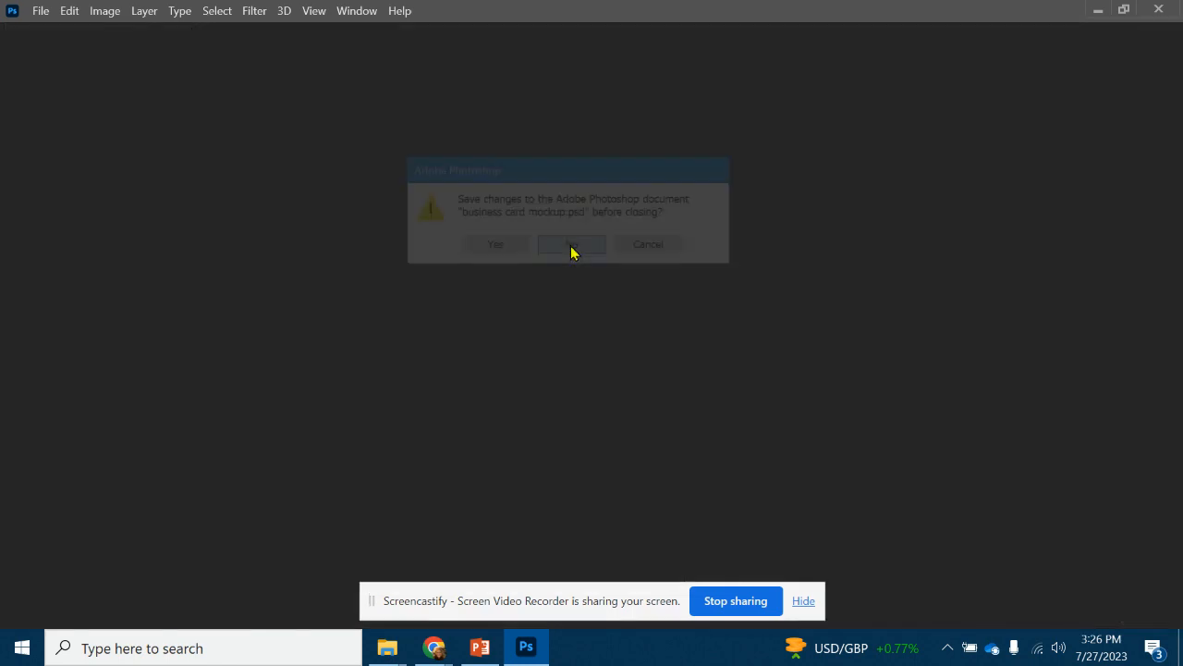
pyautogui.click(41, 11)
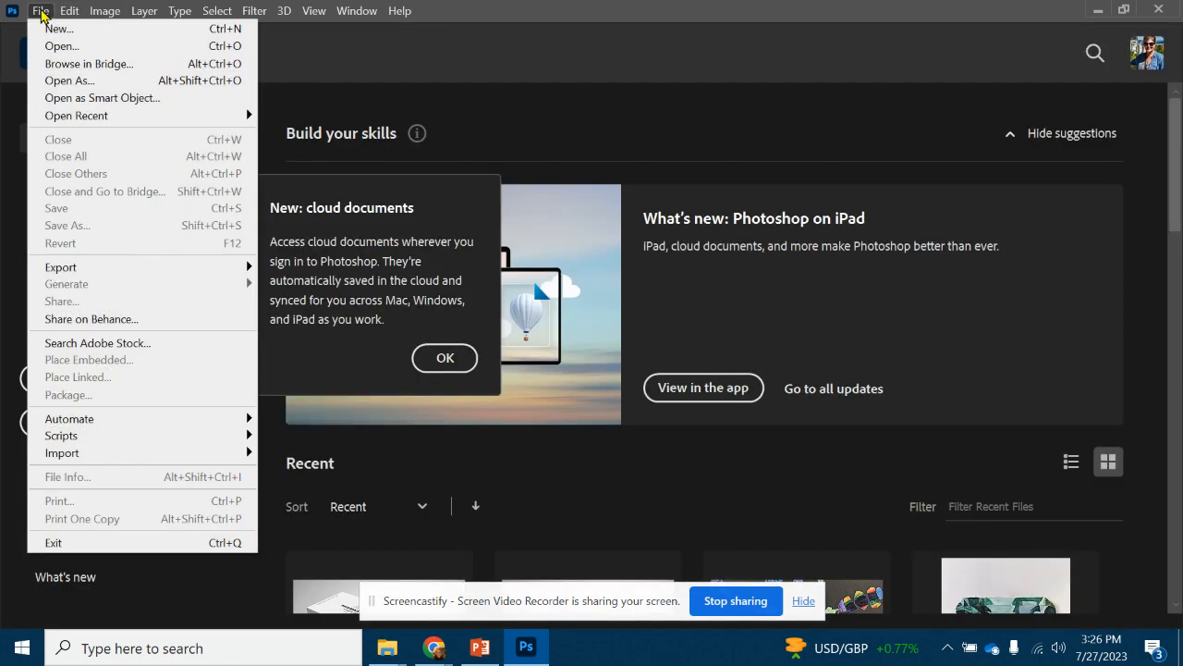
pyautogui.click(56, 53)
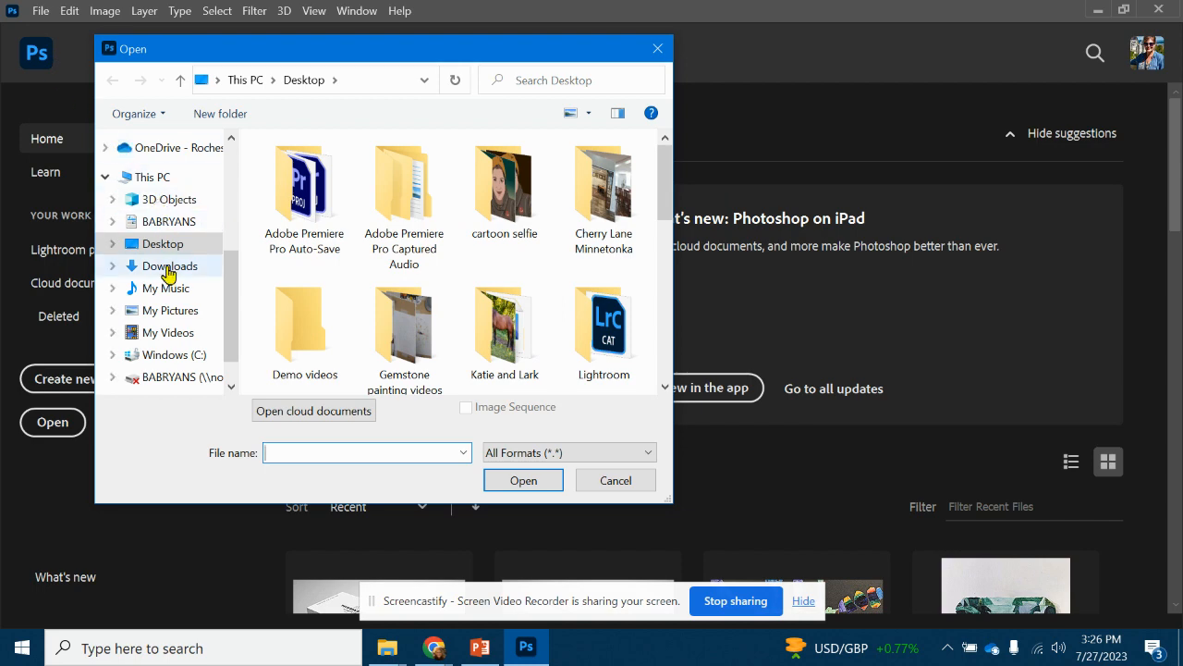
pyautogui.click(168, 267)
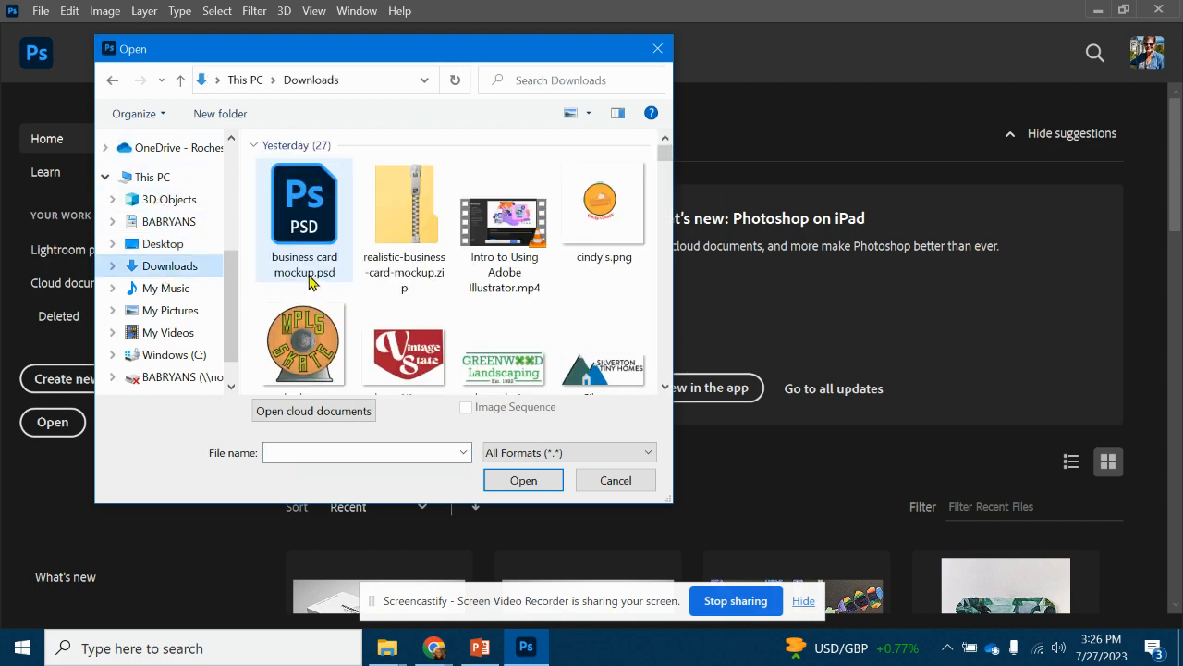
pyautogui.doubleClick(316, 209)
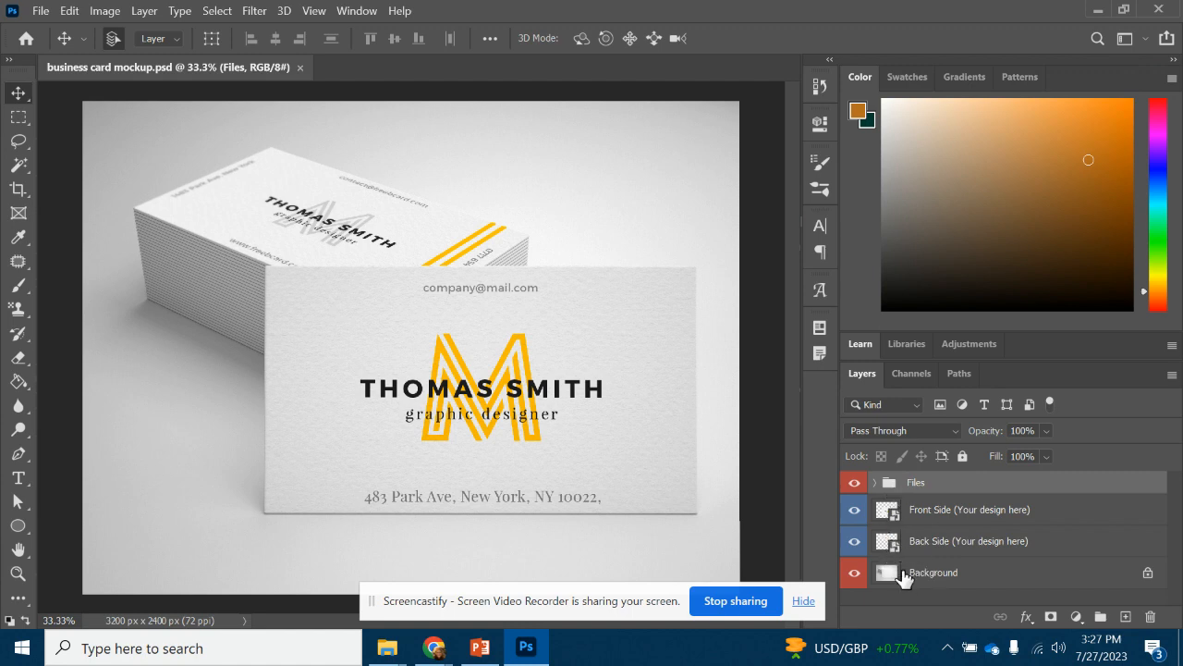
# Open the Front Side (Your design here) smart object as Front Side.psb for editing
pyautogui.click(889, 516)
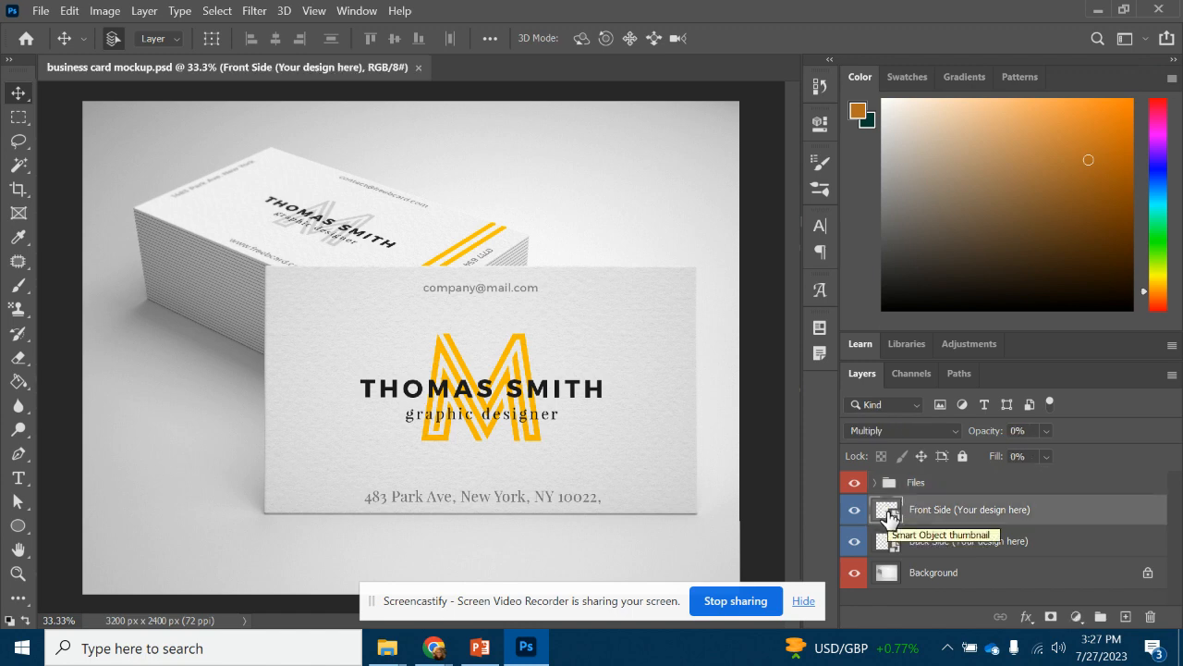
pyautogui.doubleClick(941, 510)
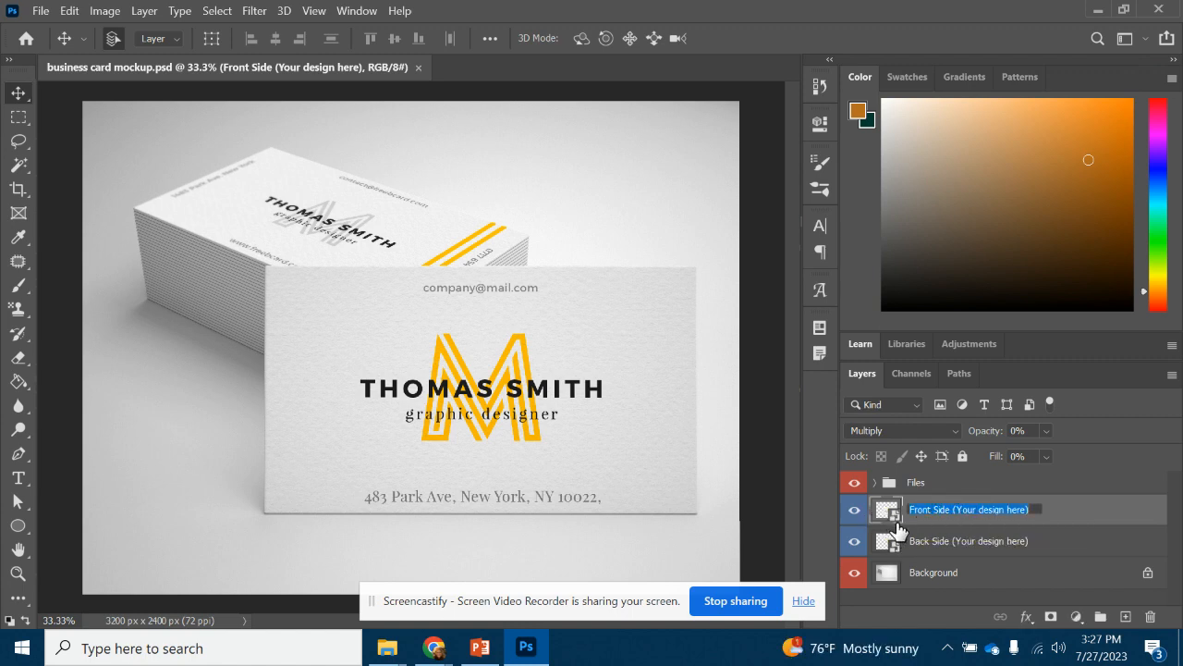
pyautogui.click(887, 514)
pyautogui.doubleClick(888, 514)
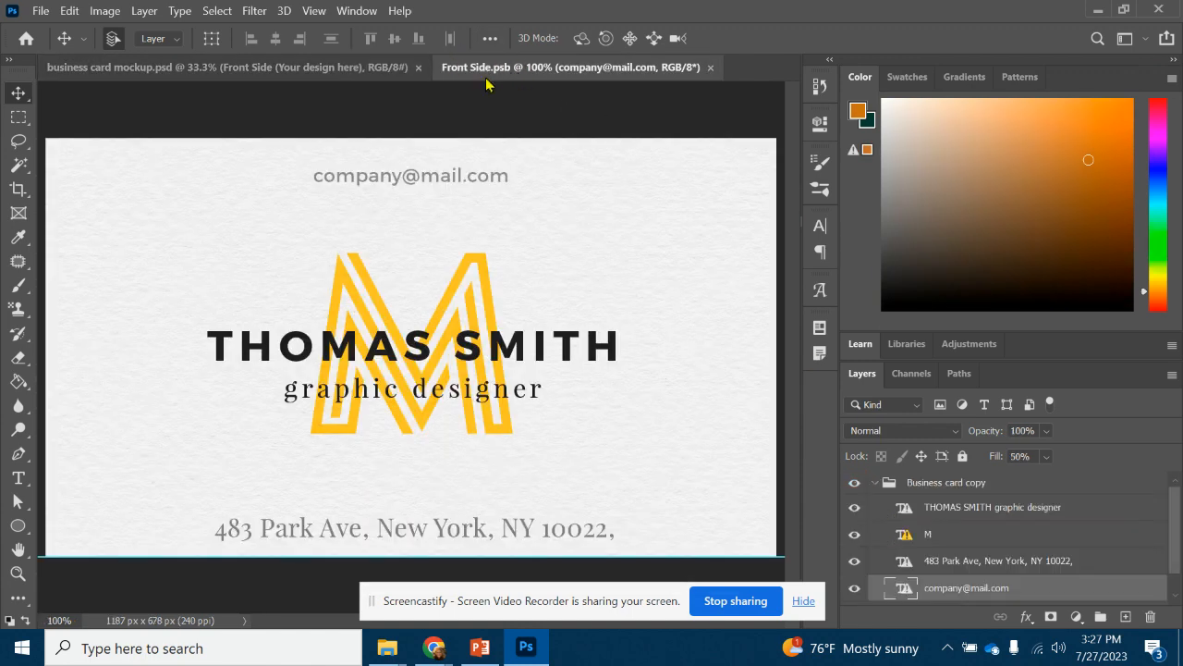
pyautogui.click(282, 72)
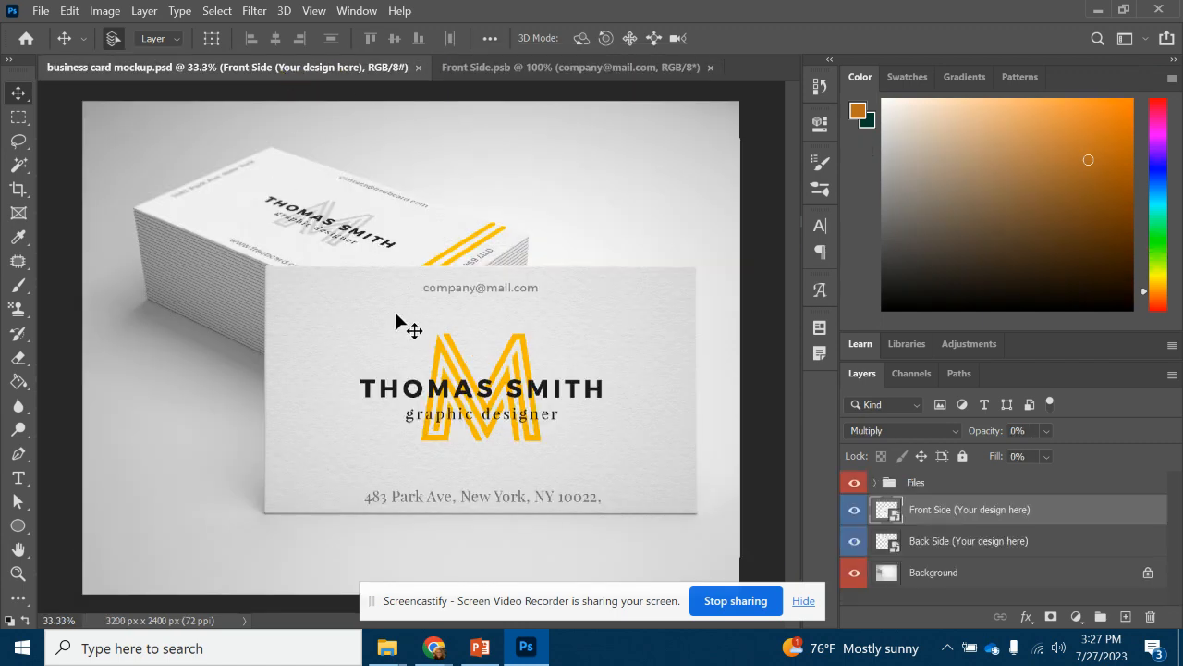
pyautogui.click(571, 72)
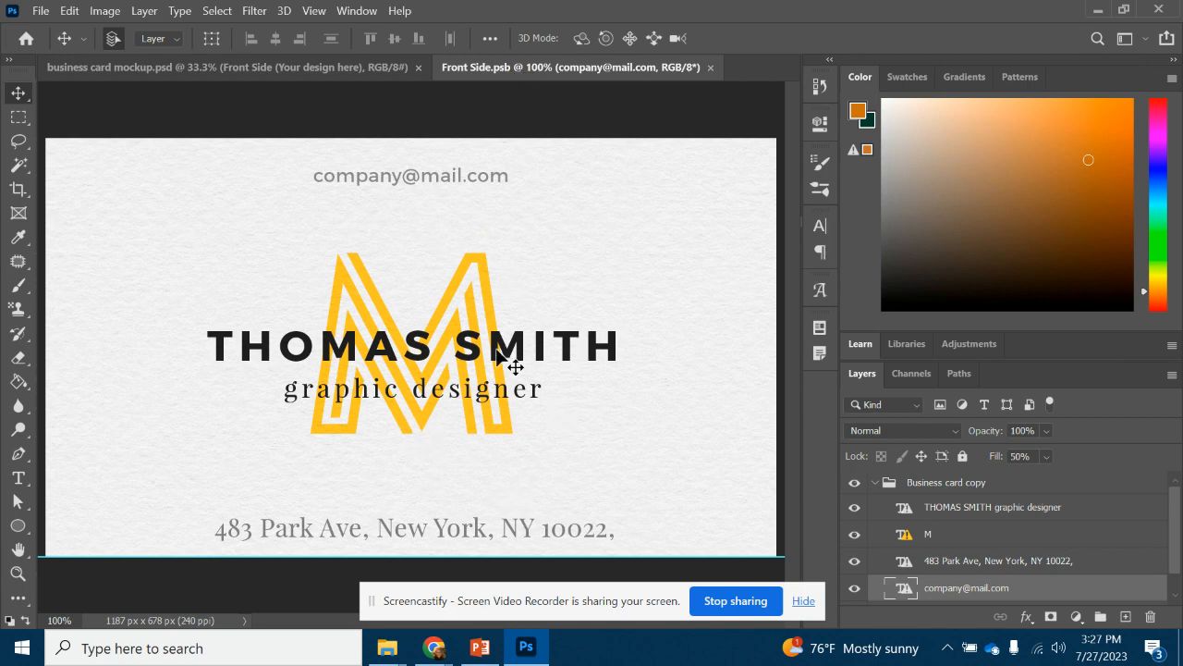
# Embed the mpls skate logo, scaled to 13.55% and positioned on the card's left side
pyautogui.click(41, 13)
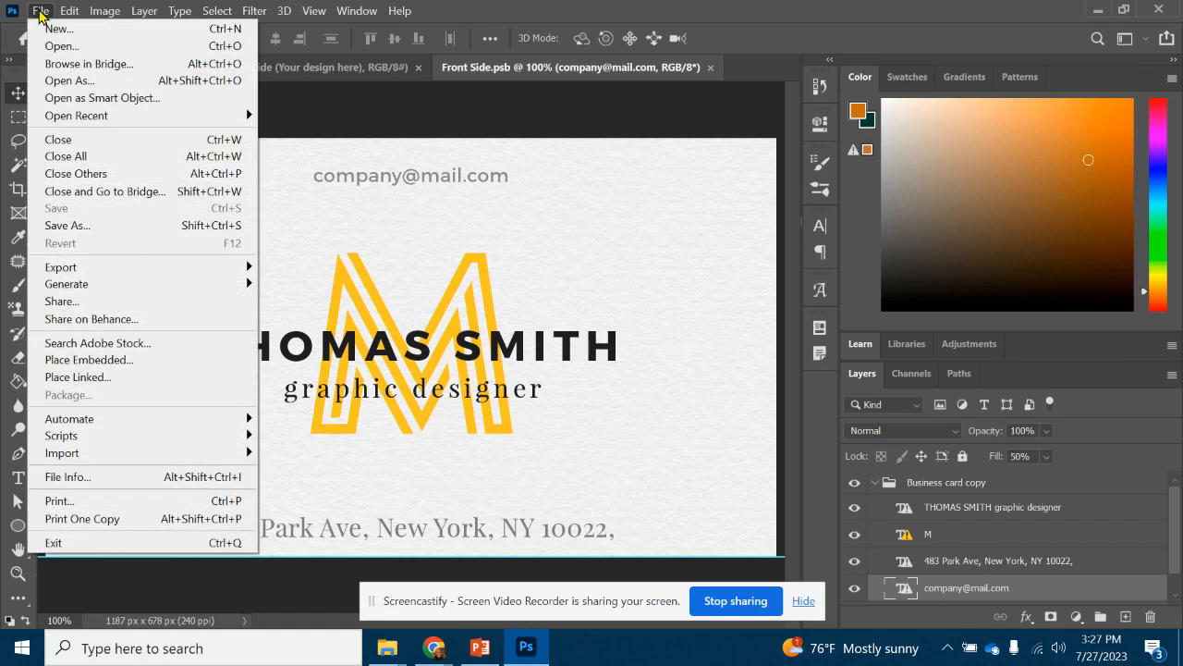
pyautogui.click(109, 360)
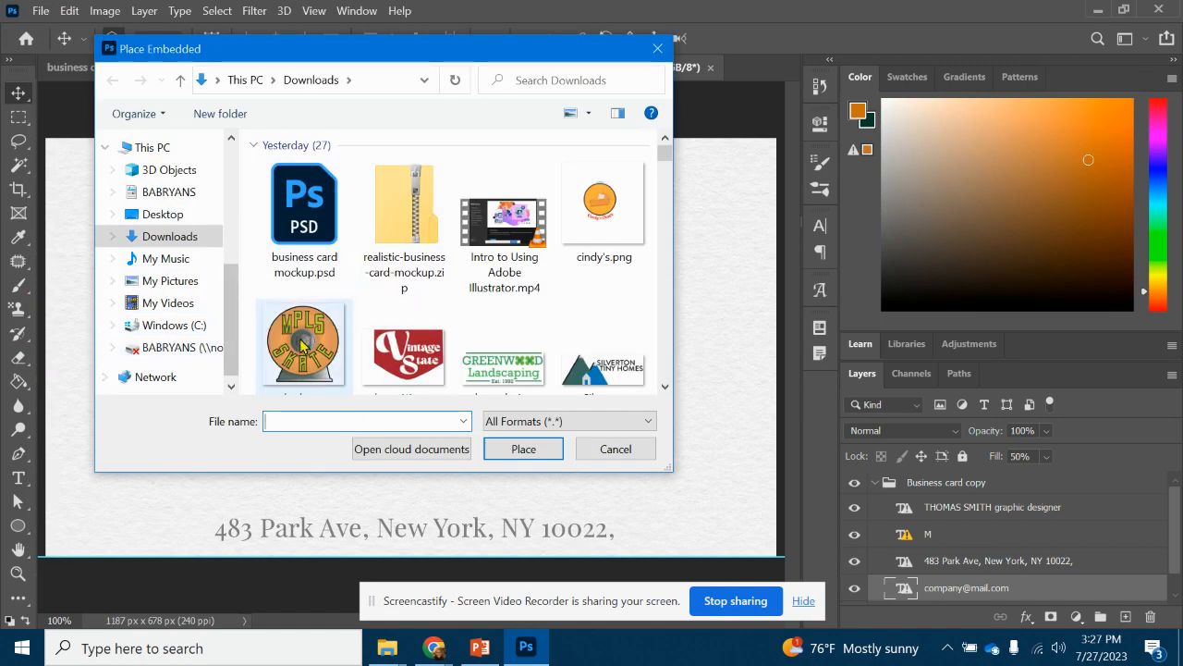
pyautogui.doubleClick(305, 344)
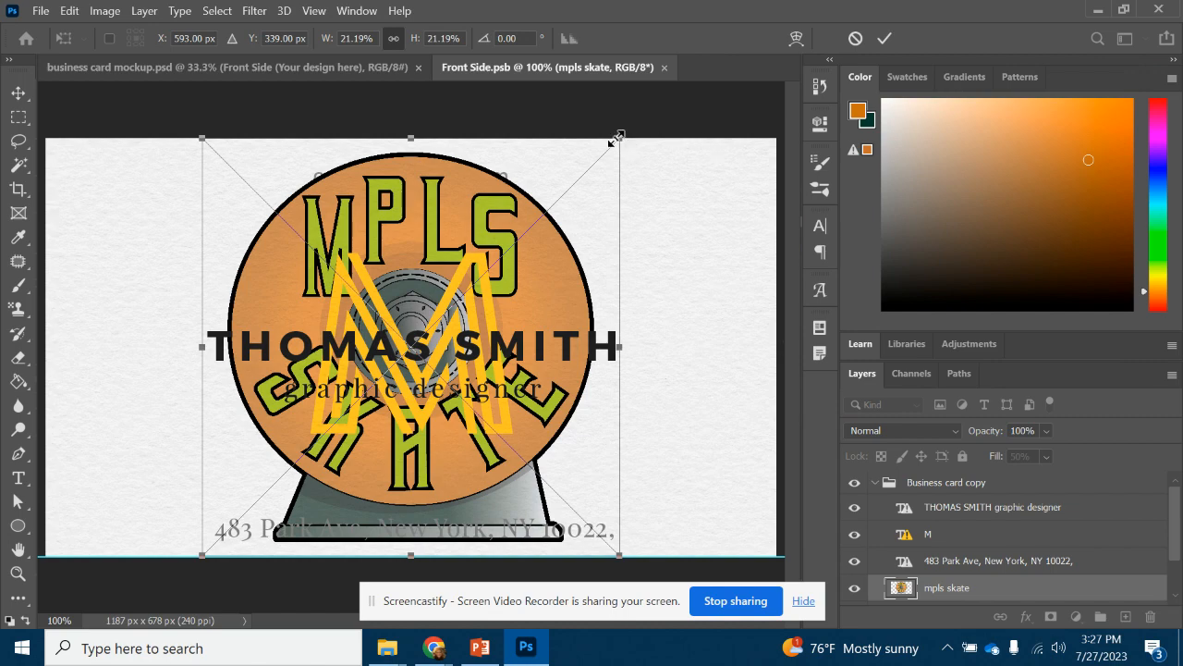
pyautogui.moveTo(618, 136); pyautogui.dragTo(458, 283)
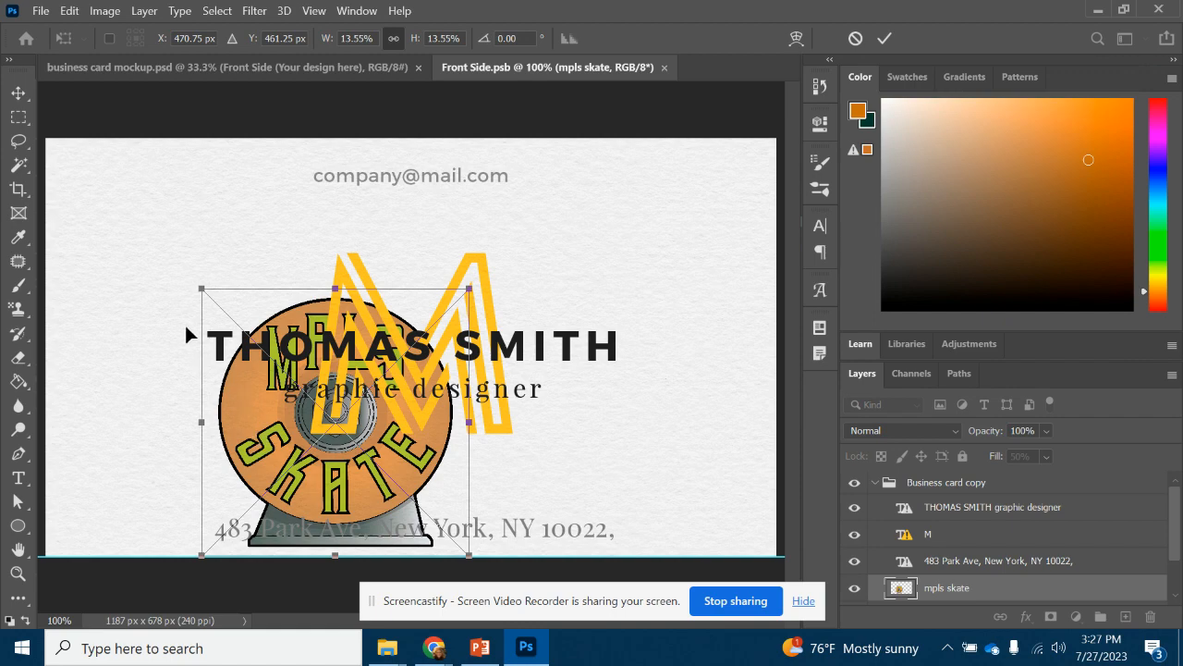
pyautogui.moveTo(318, 374); pyautogui.dragTo(202, 277)
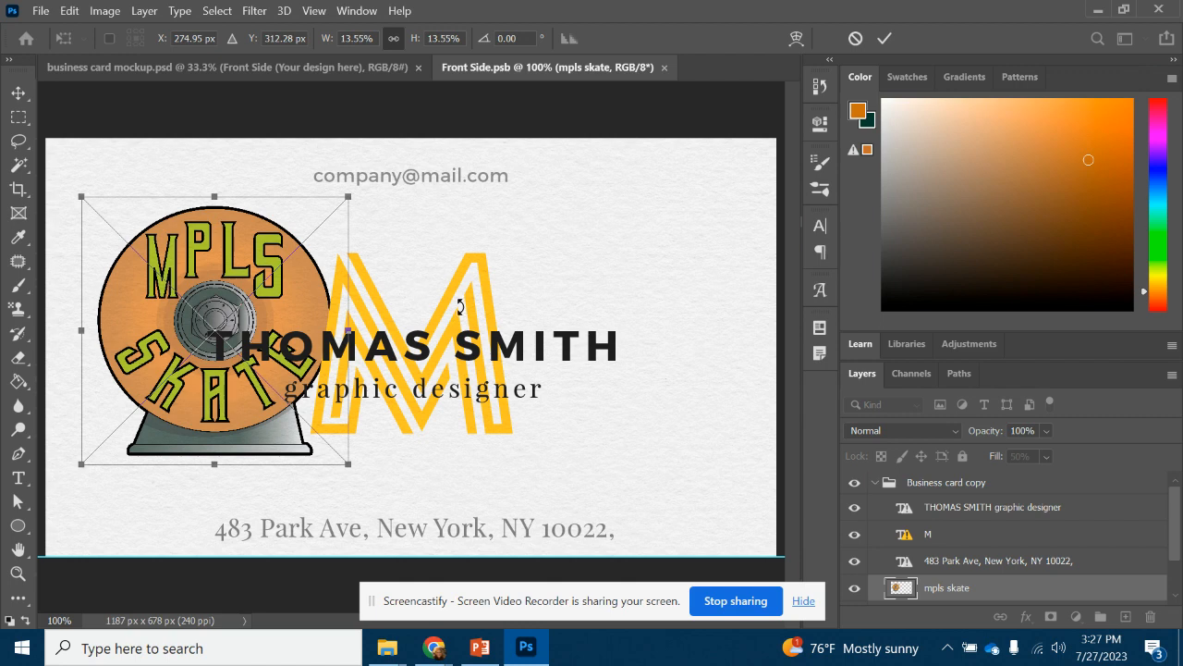
pyautogui.press('Return')
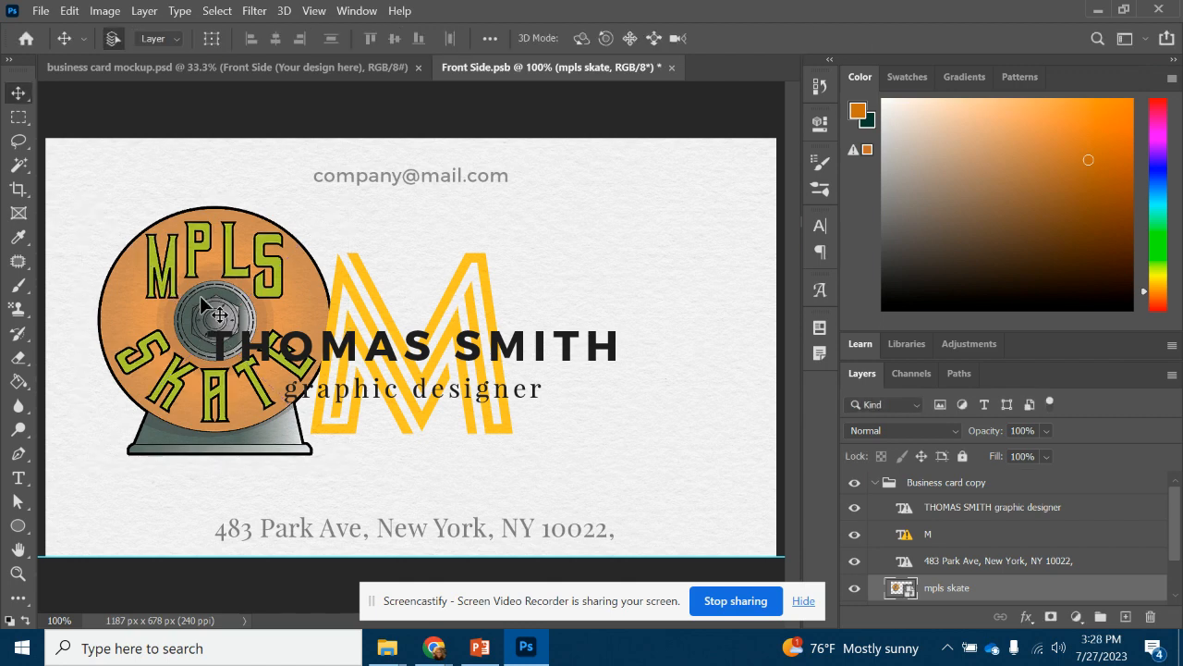
pyautogui.click(1145, 528)
# Hide the name, large M graphic, street address and company email layers on the card front
pyautogui.click(857, 509)
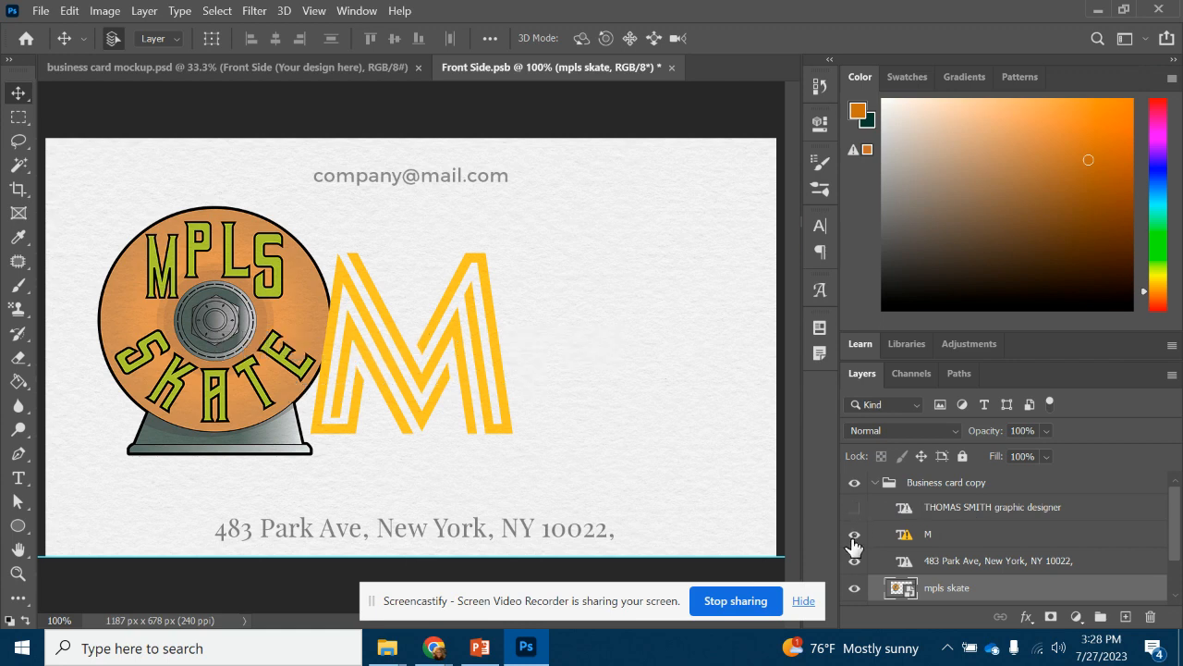
pyautogui.click(854, 534)
pyautogui.click(854, 561)
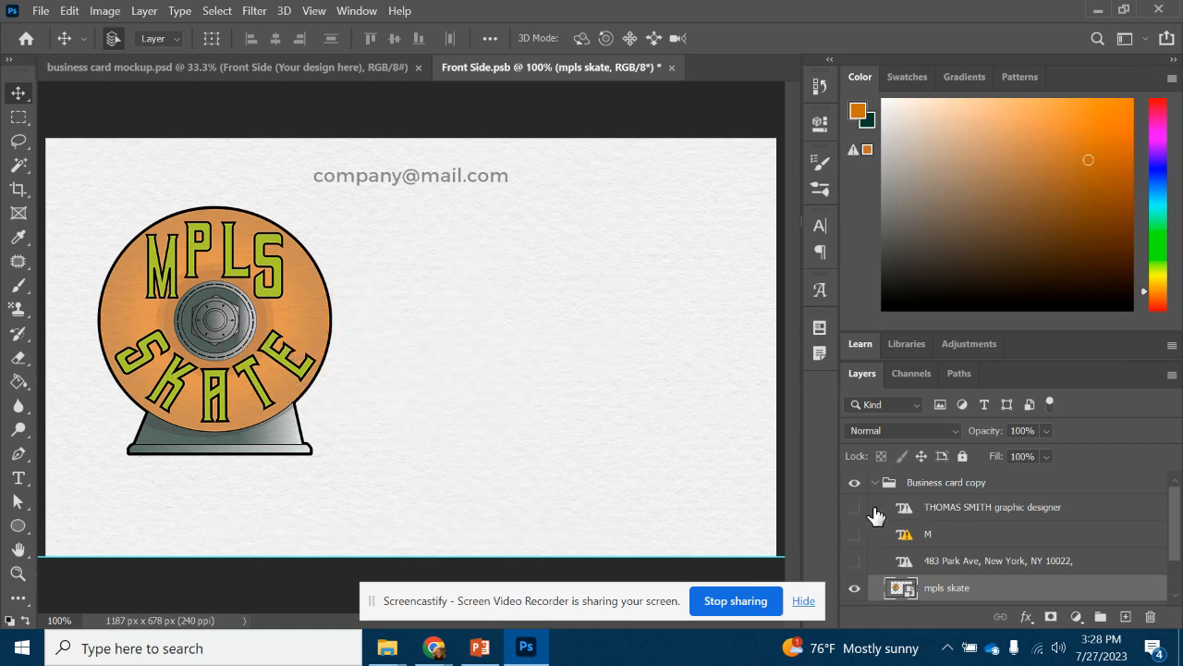
pyautogui.scroll(-2, 933, 520)
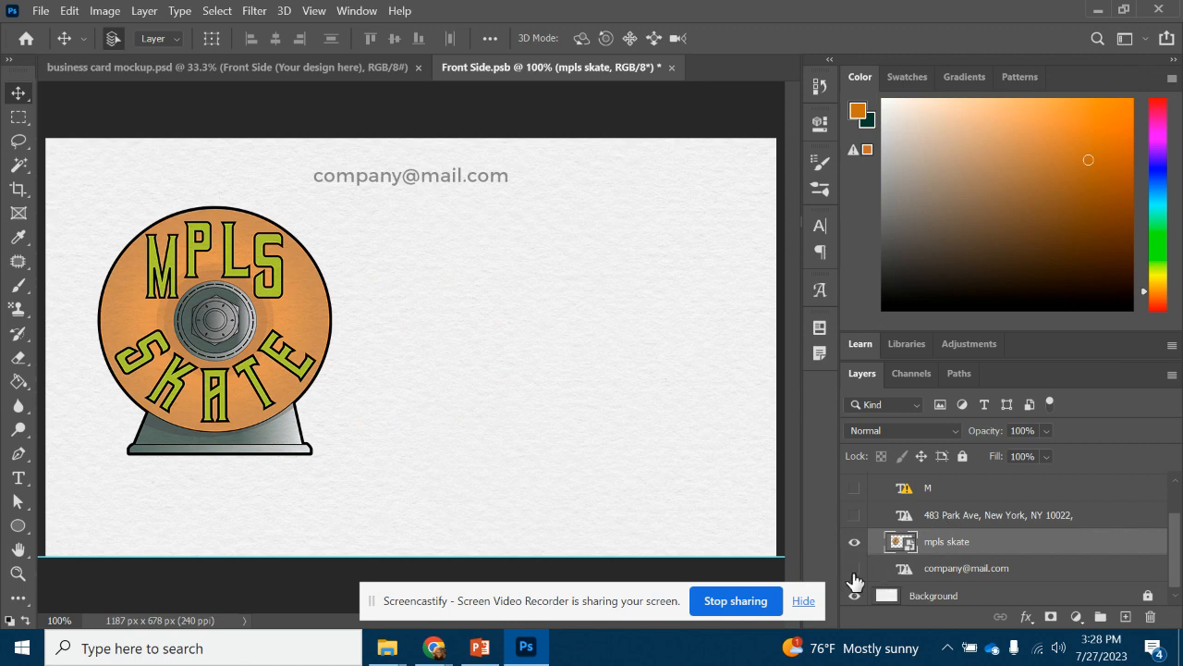
pyautogui.click(854, 572)
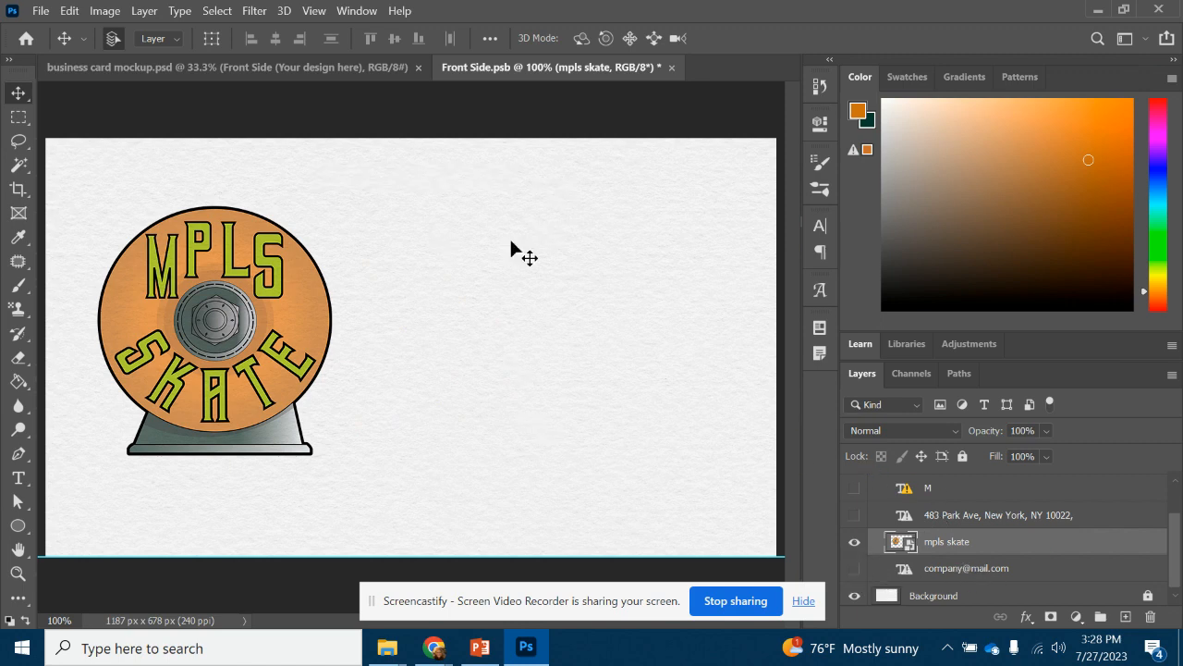
pyautogui.click(20, 479)
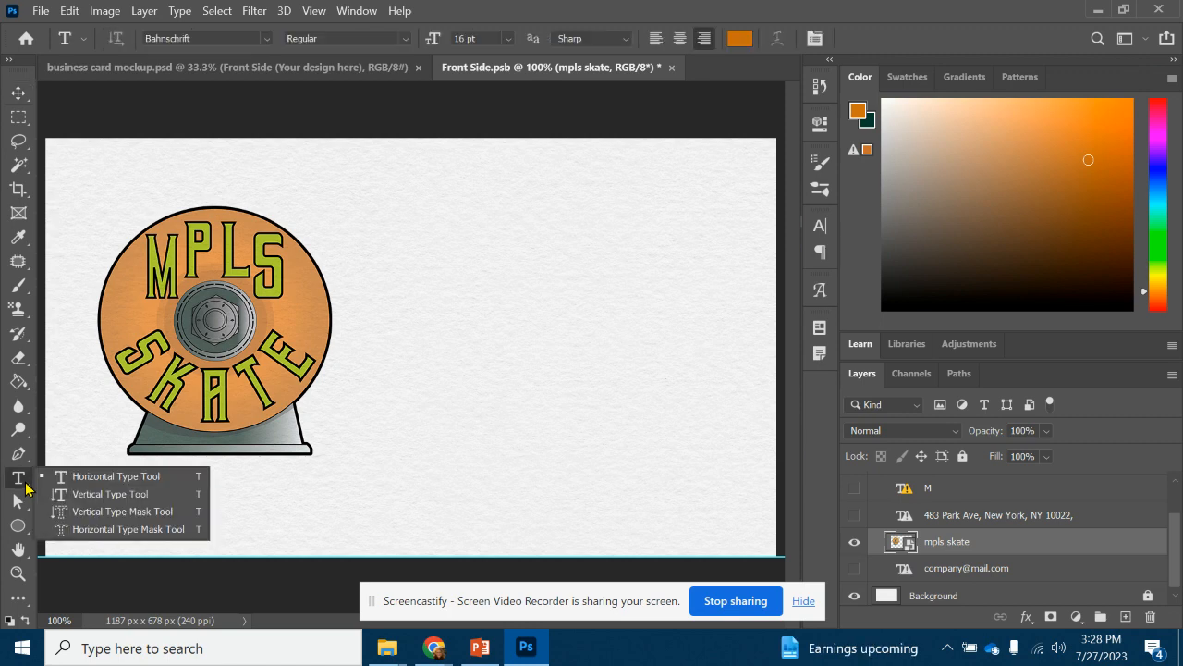
# Type the contact's name, e-mail address and phone number on three lines, placed beside the logo
pyautogui.click(483, 244)
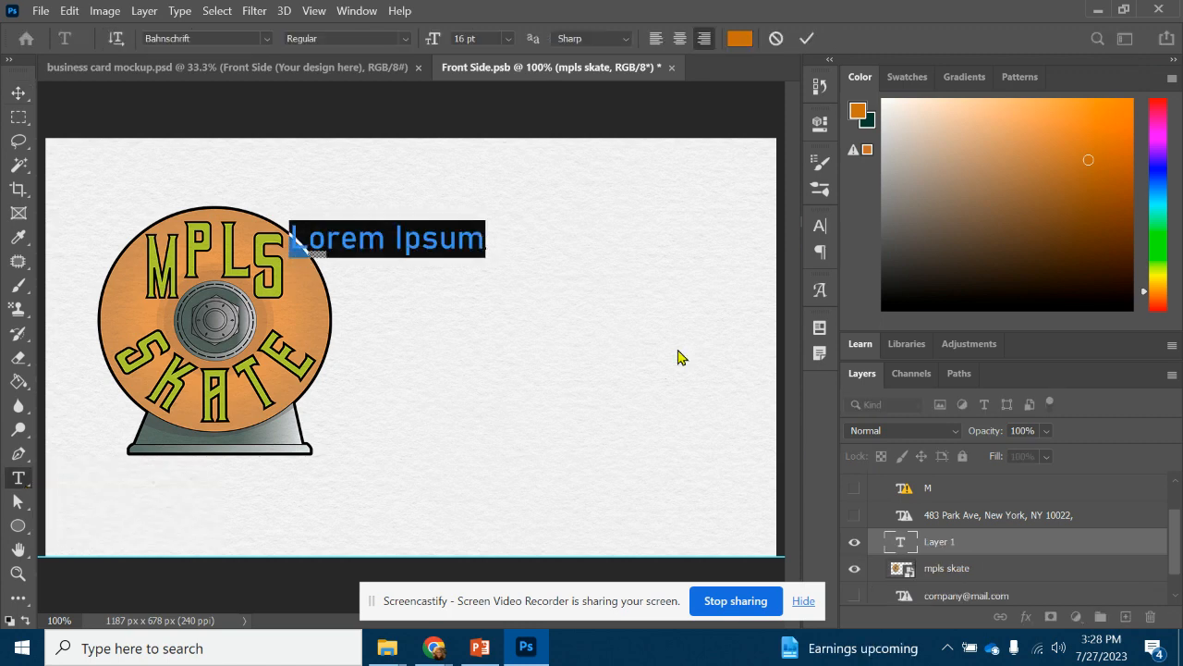
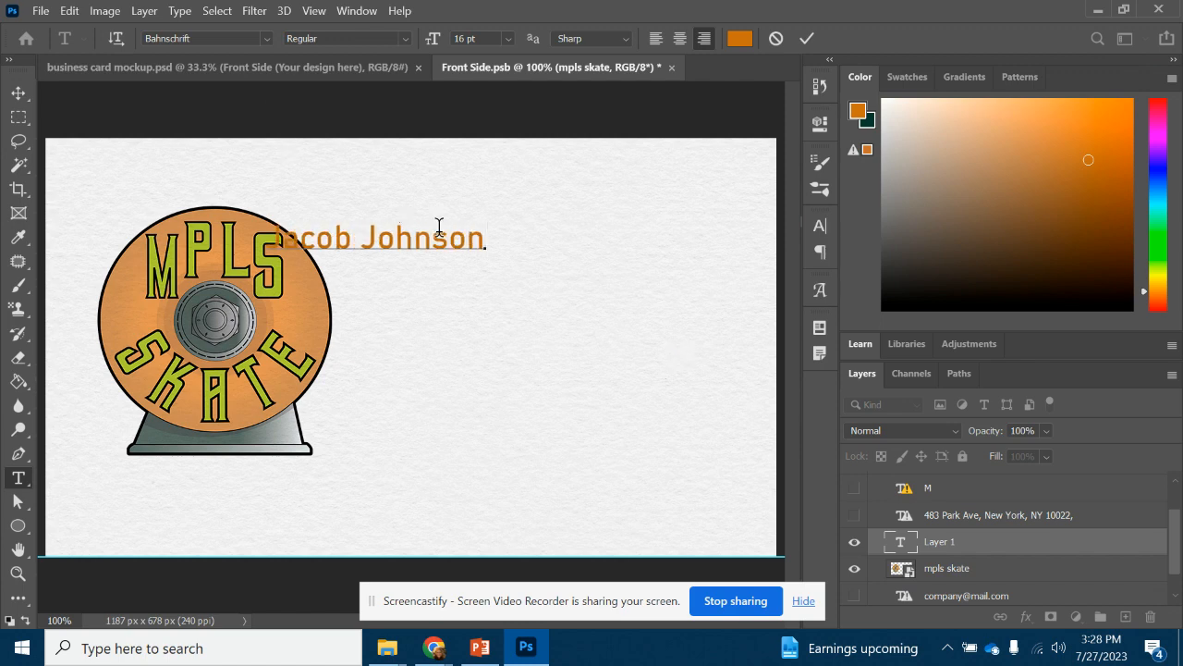
pyautogui.moveTo(460, 277); pyautogui.dragTo(673, 259)
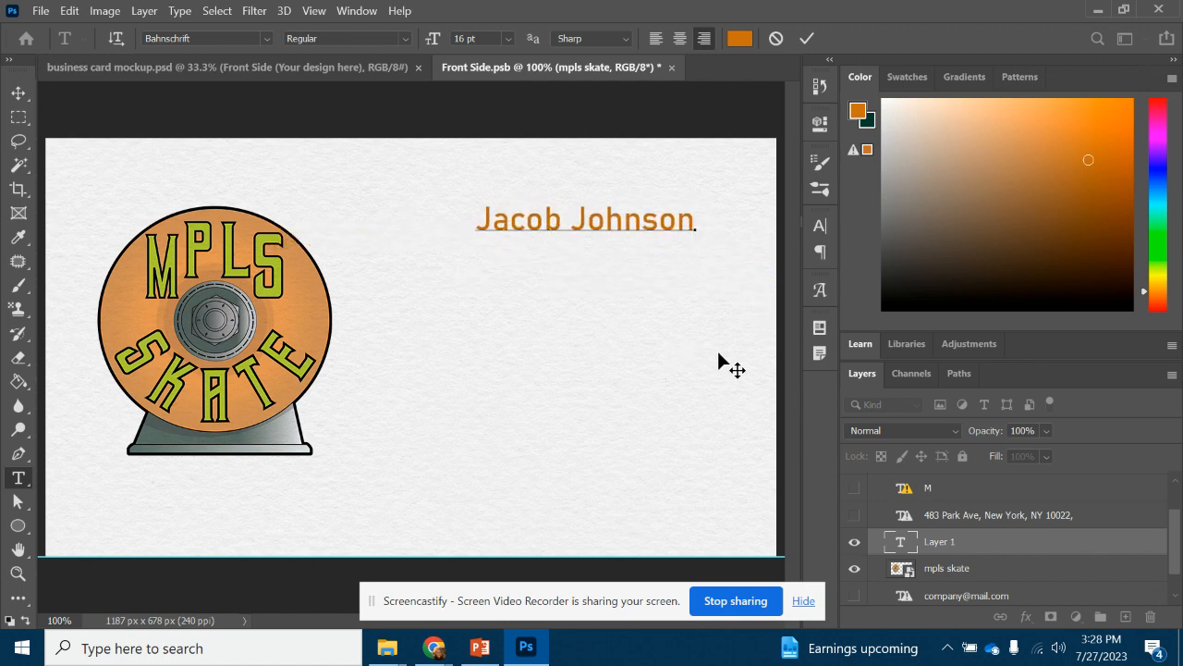
pyautogui.press('Return')
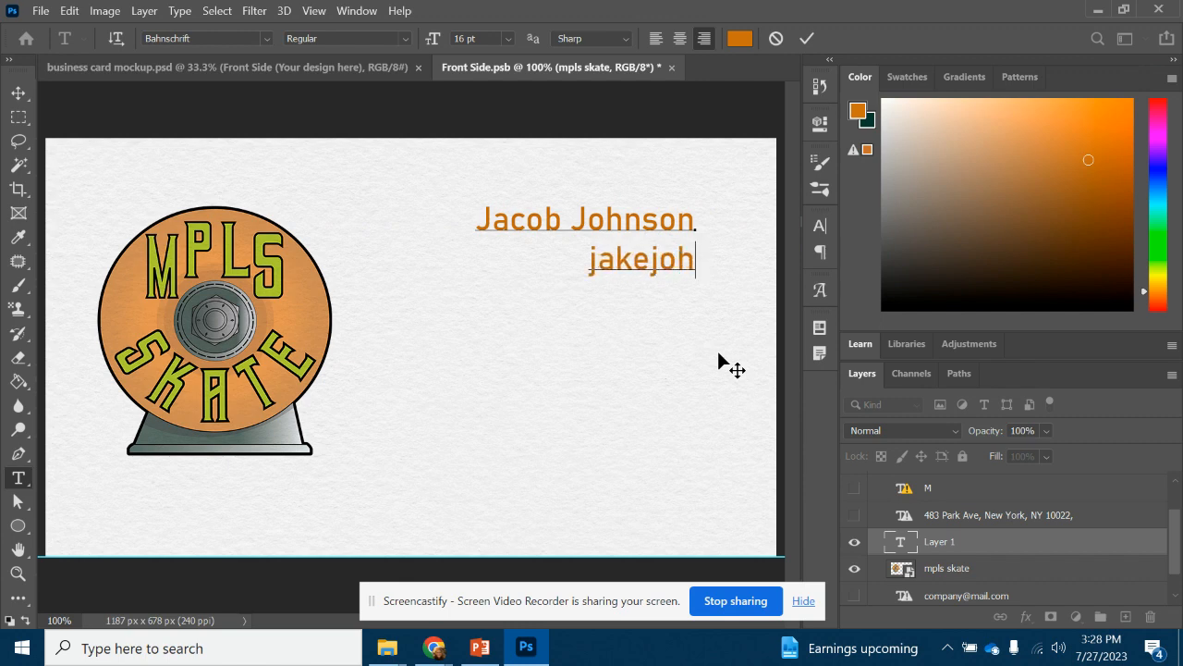
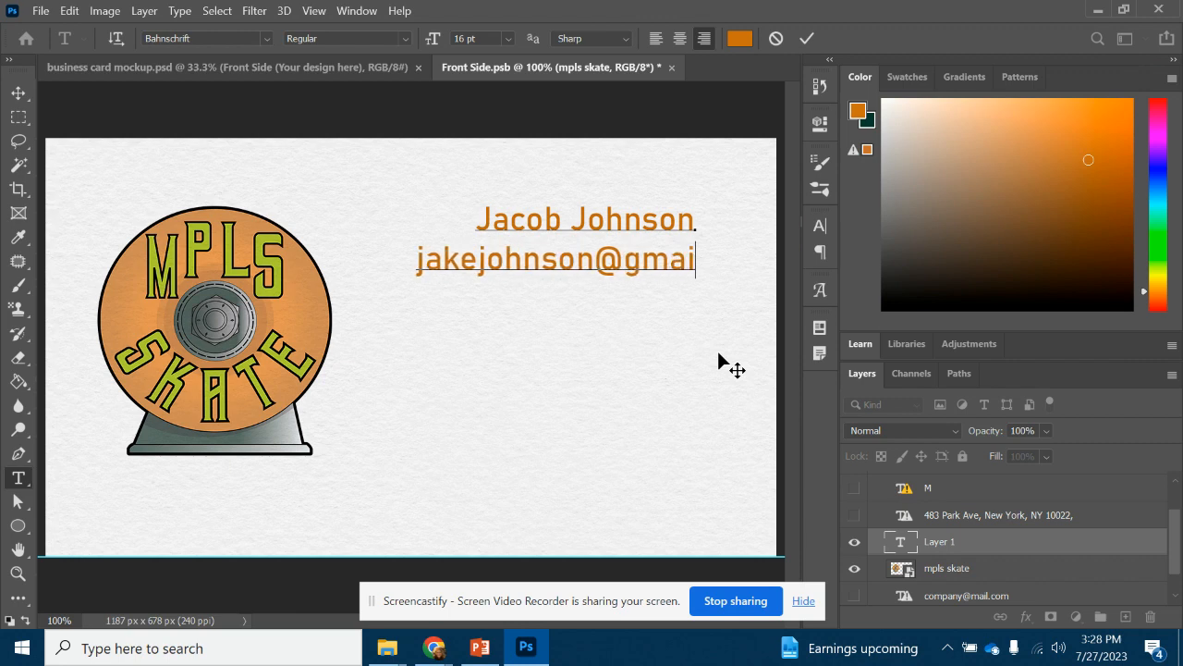
pyautogui.press('Return')
pyautogui.write('123')
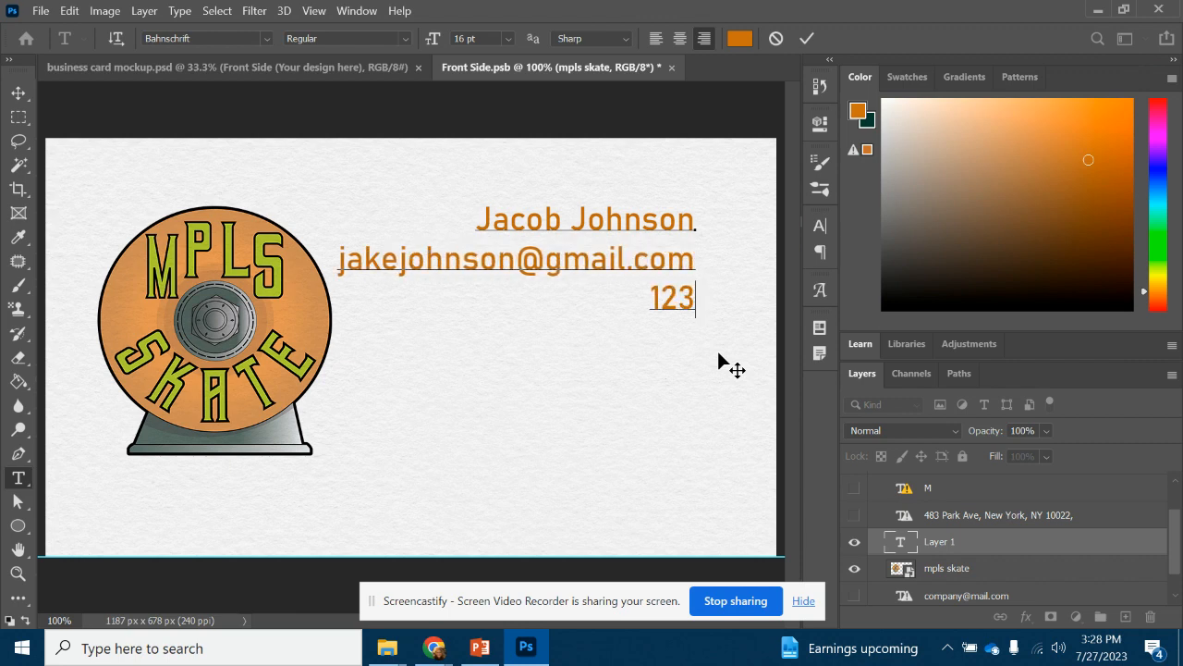
pyautogui.write('-')
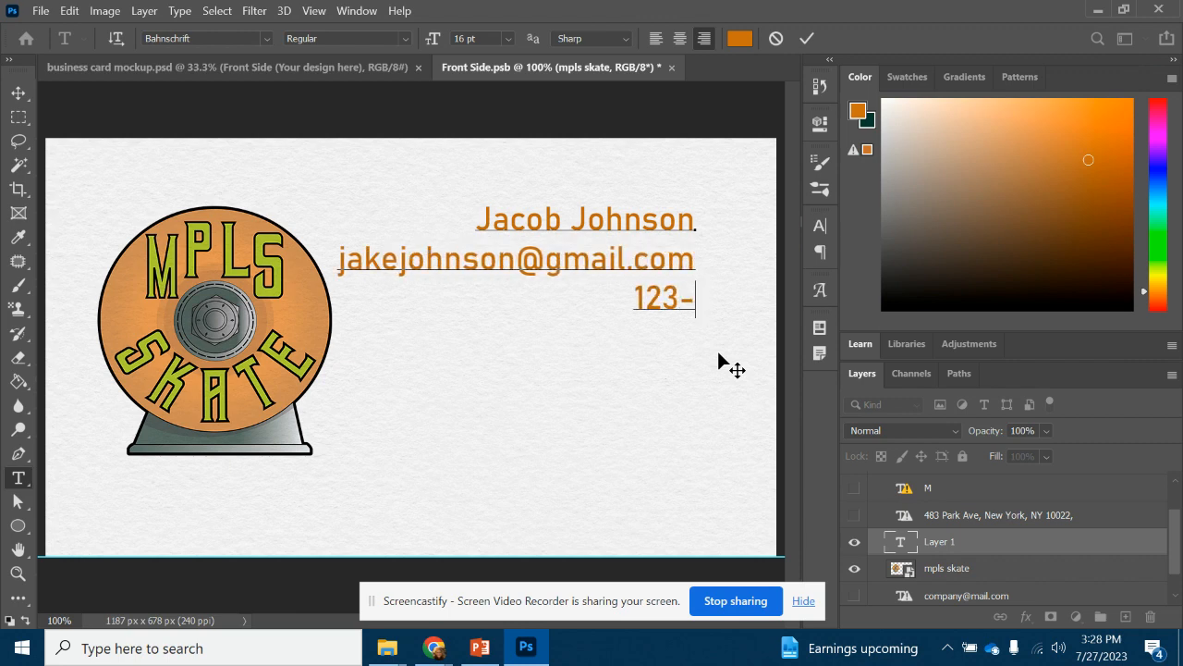
pyautogui.write('456-')
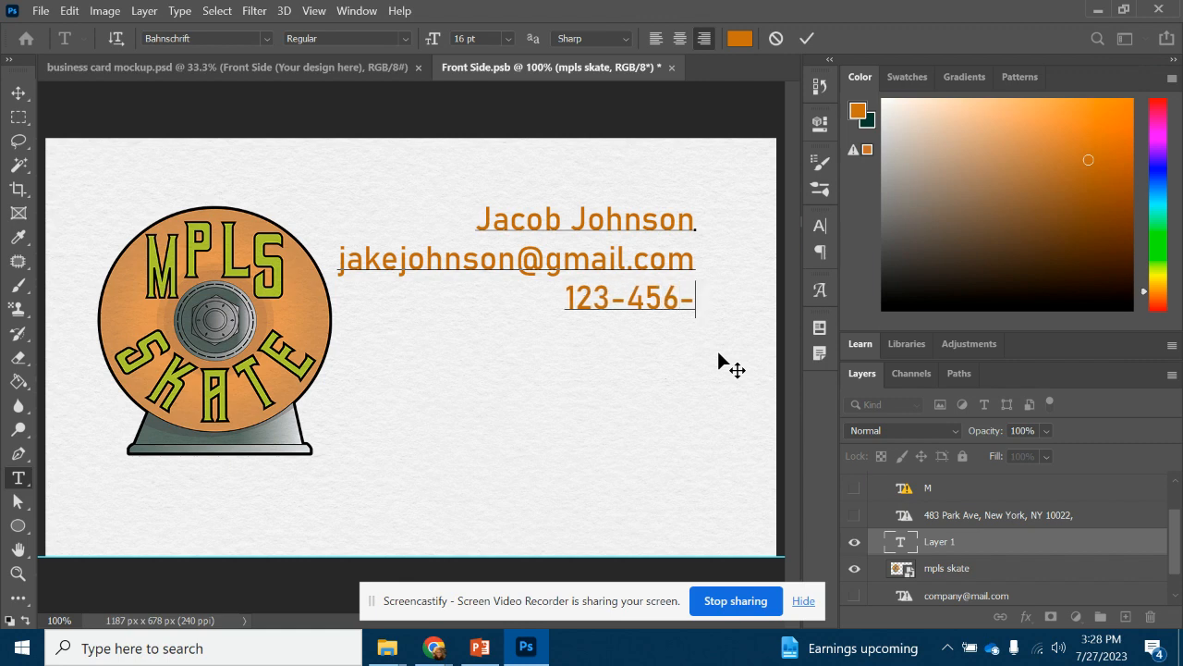
pyautogui.write('7891')
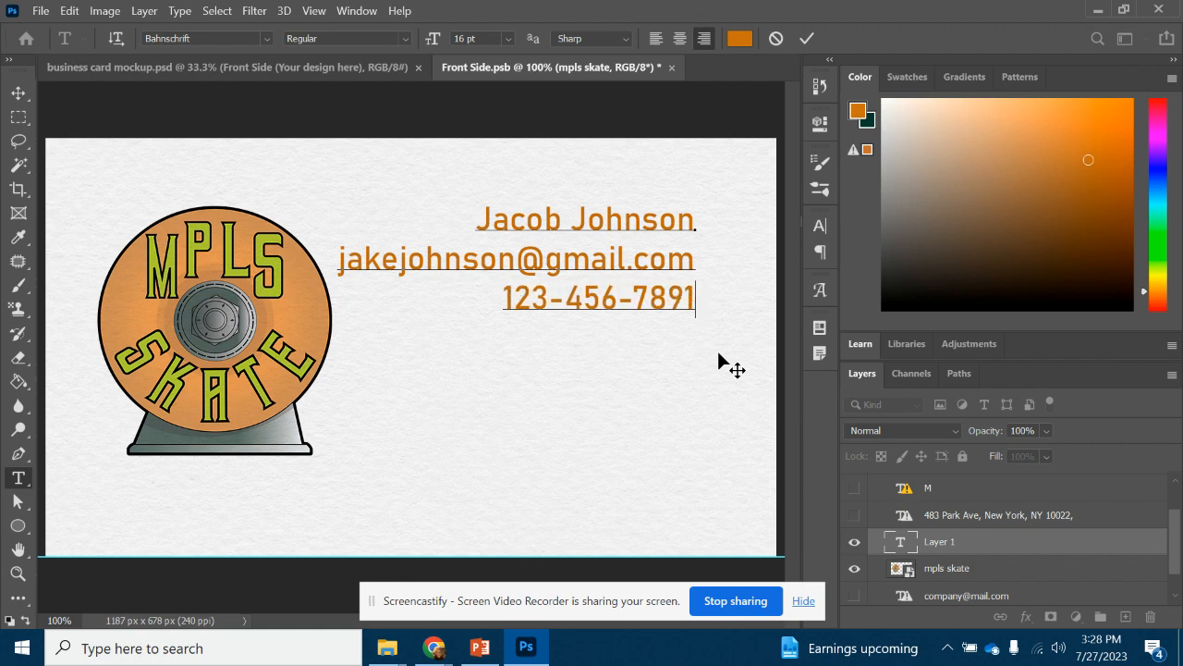
pyautogui.moveTo(637, 341); pyautogui.dragTo(674, 436)
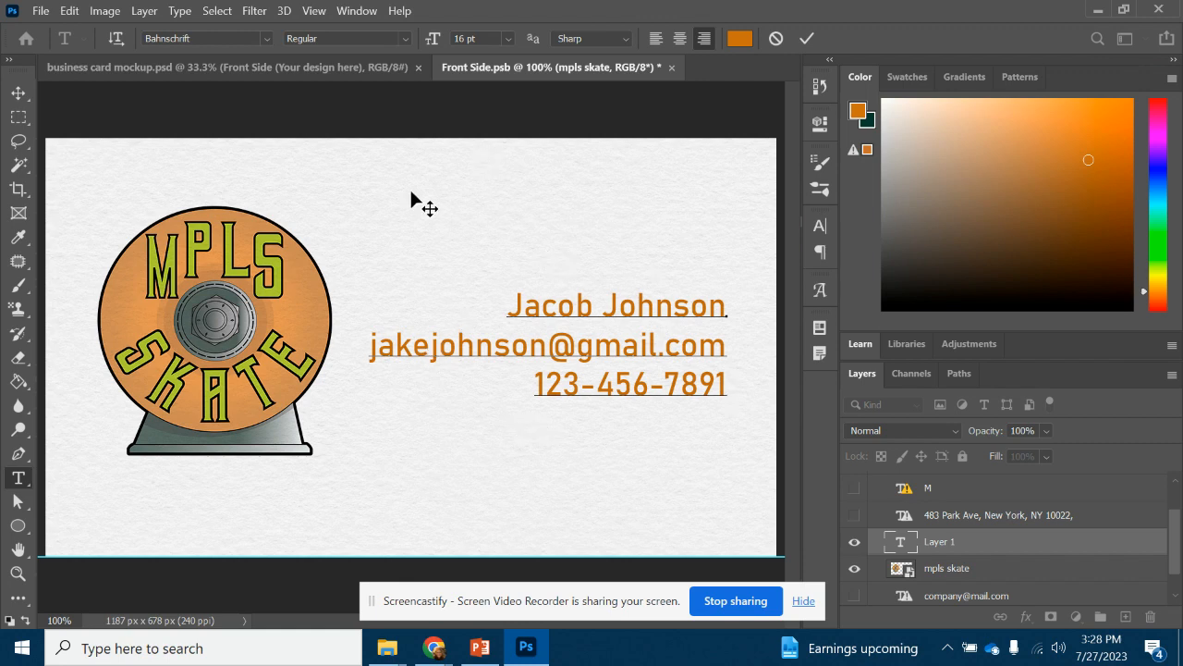
# Save Front Side.psb and view the mockup showing the logo and orange contact details
pyautogui.click(259, 68)
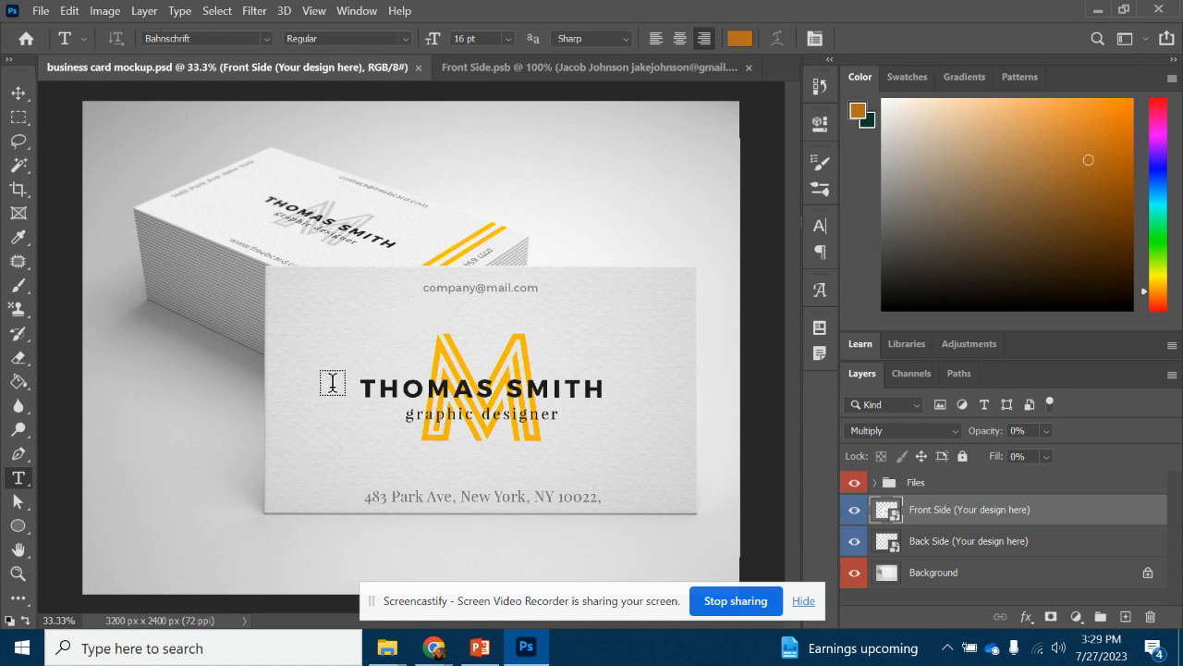
pyautogui.click(588, 69)
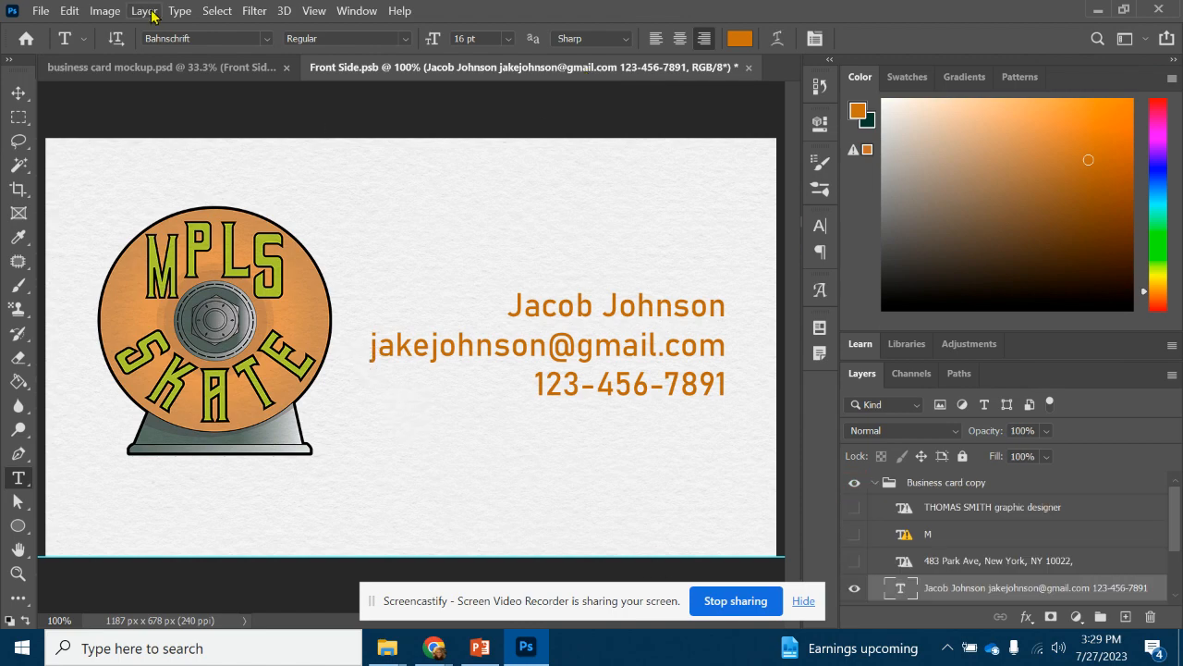
pyautogui.click(37, 11)
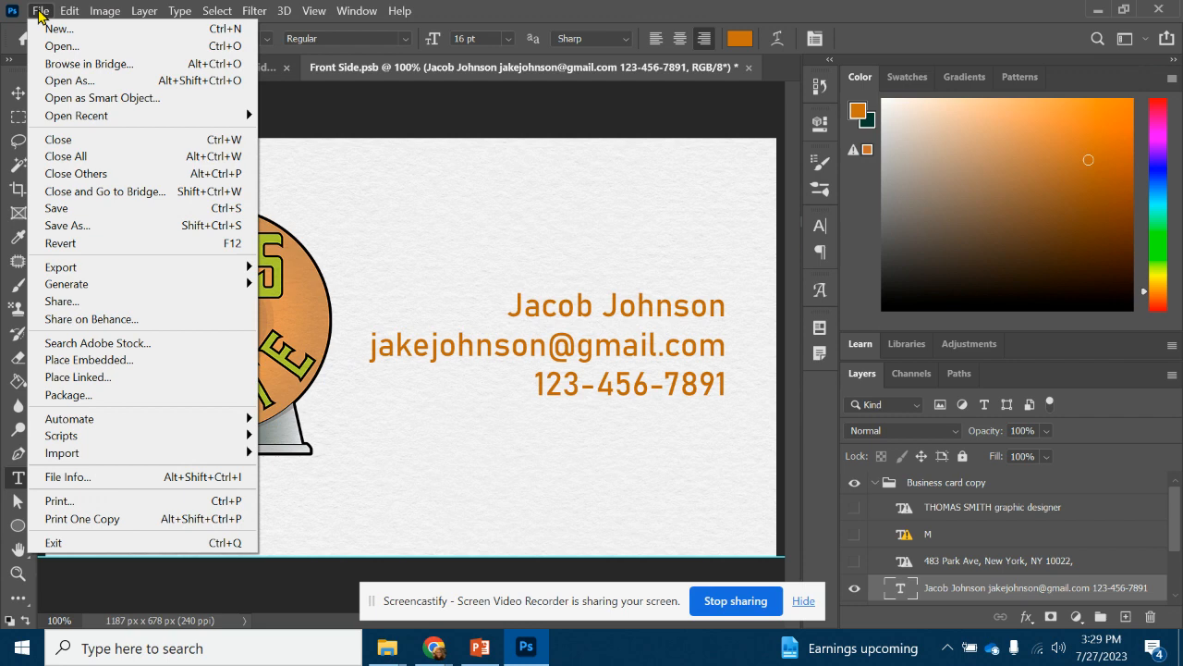
pyautogui.click(56, 208)
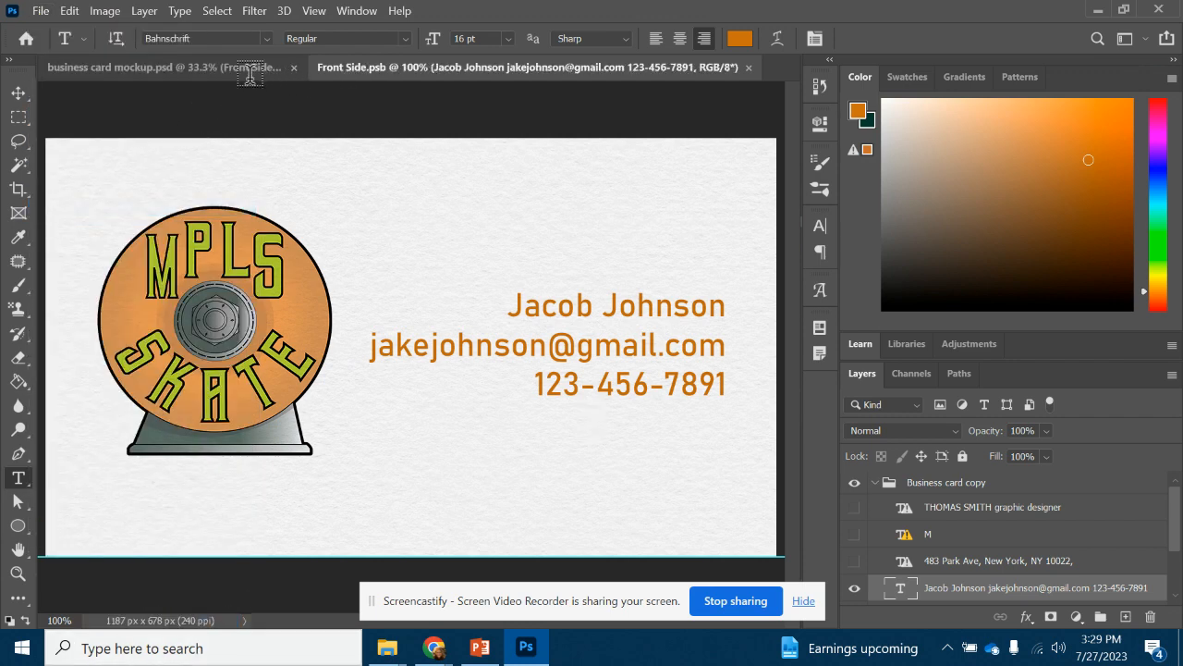
pyautogui.click(222, 68)
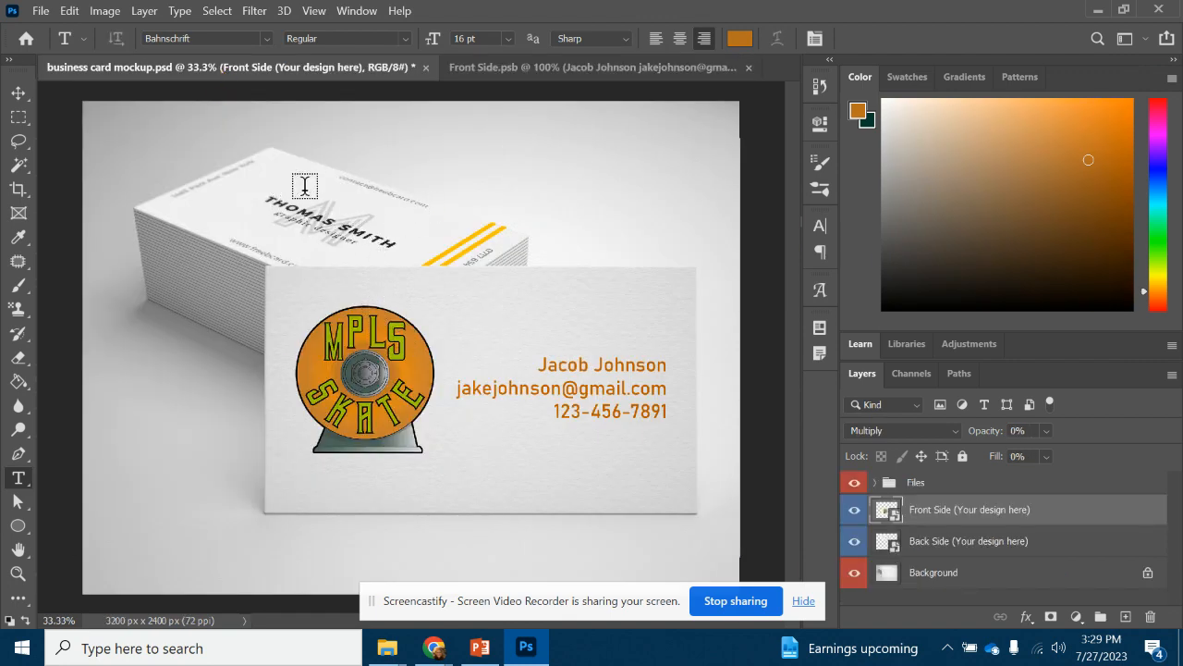
# Open Front Side copy1 and hide its name, M monogram, address, phone, website and email text layers
pyautogui.doubleClick(890, 547)
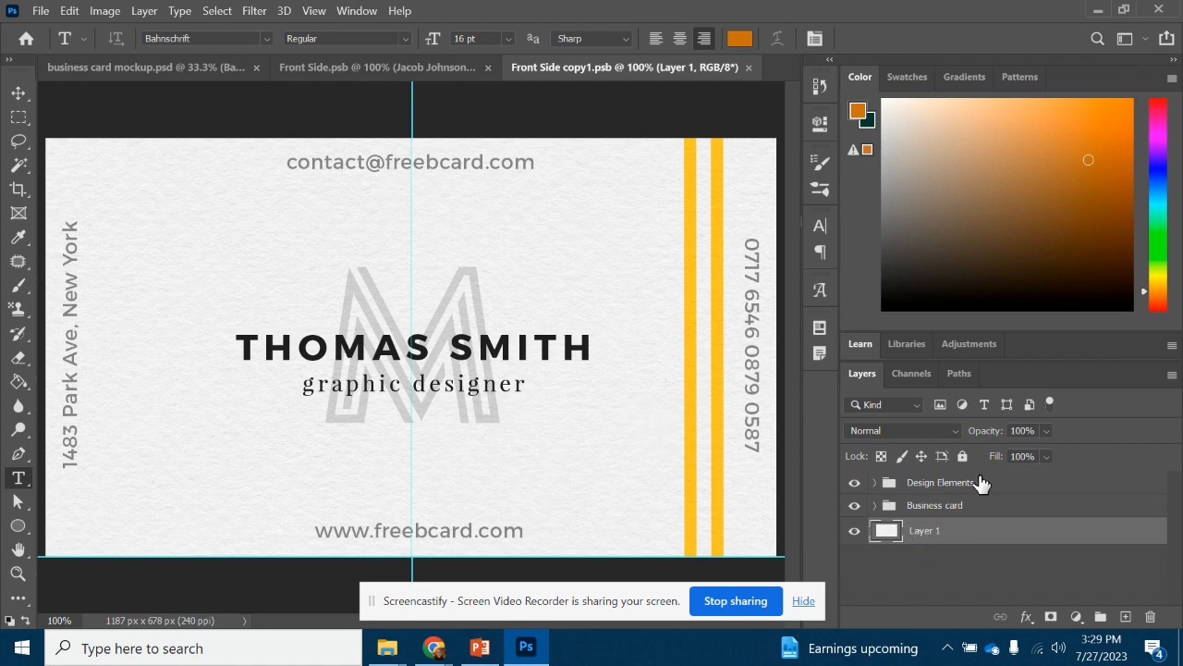
pyautogui.click(874, 506)
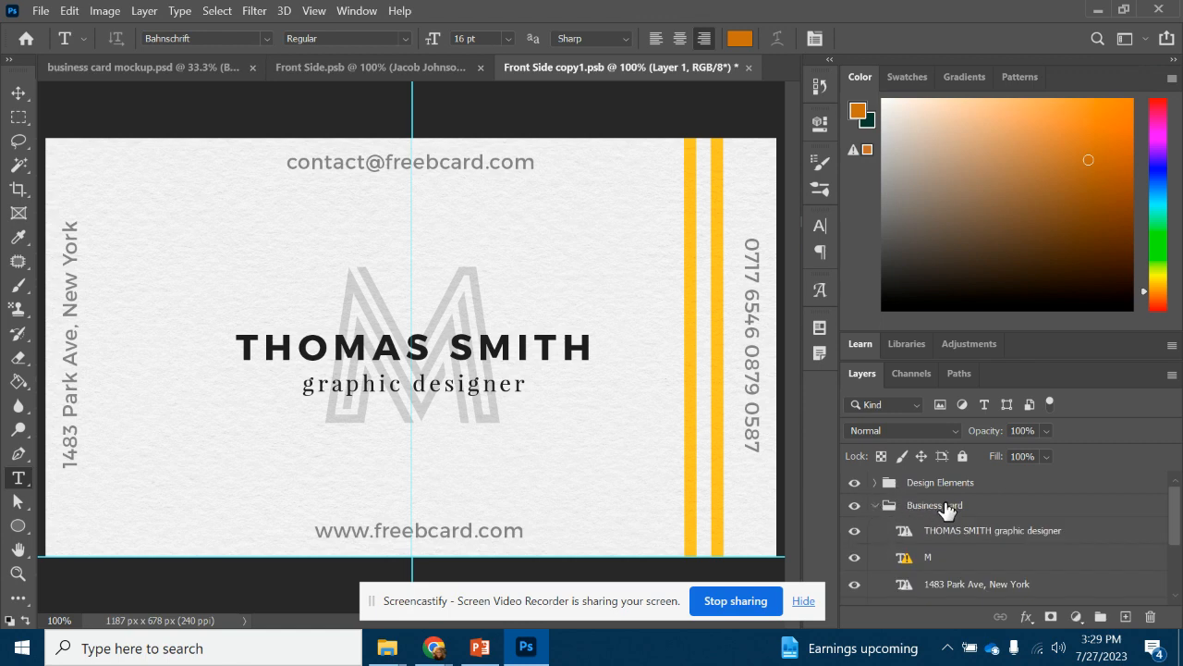
pyautogui.click(856, 531)
pyautogui.click(854, 558)
pyautogui.scroll(-1, 865, 560)
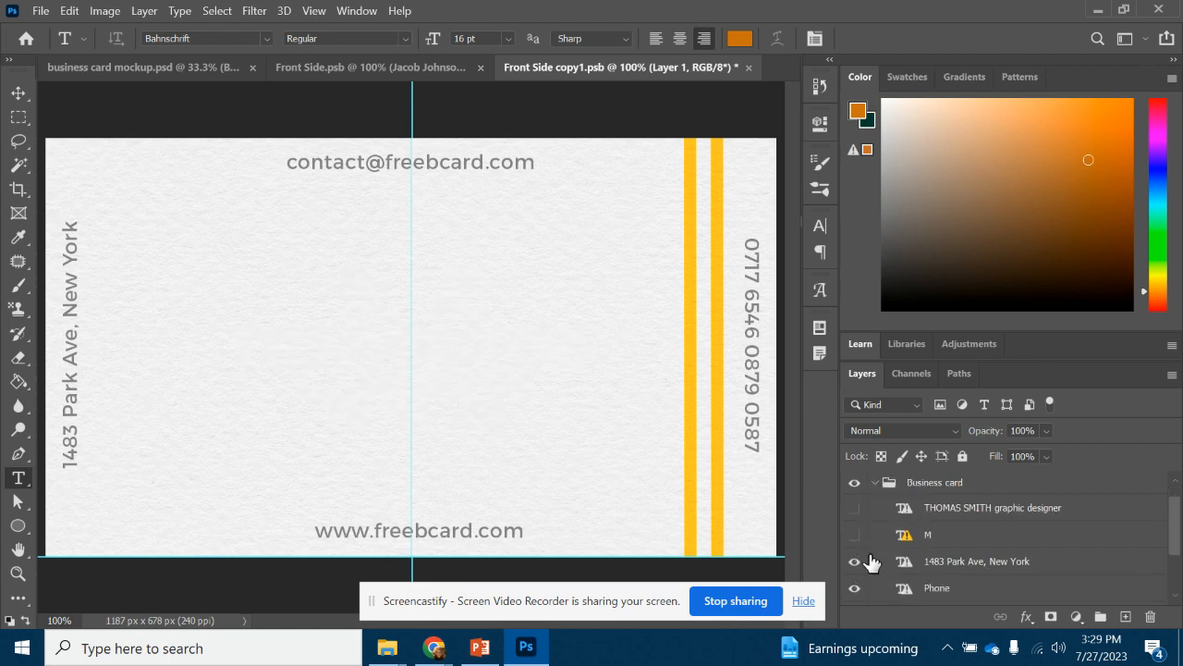
pyautogui.click(855, 561)
pyautogui.click(854, 588)
pyautogui.scroll(-2, 915, 564)
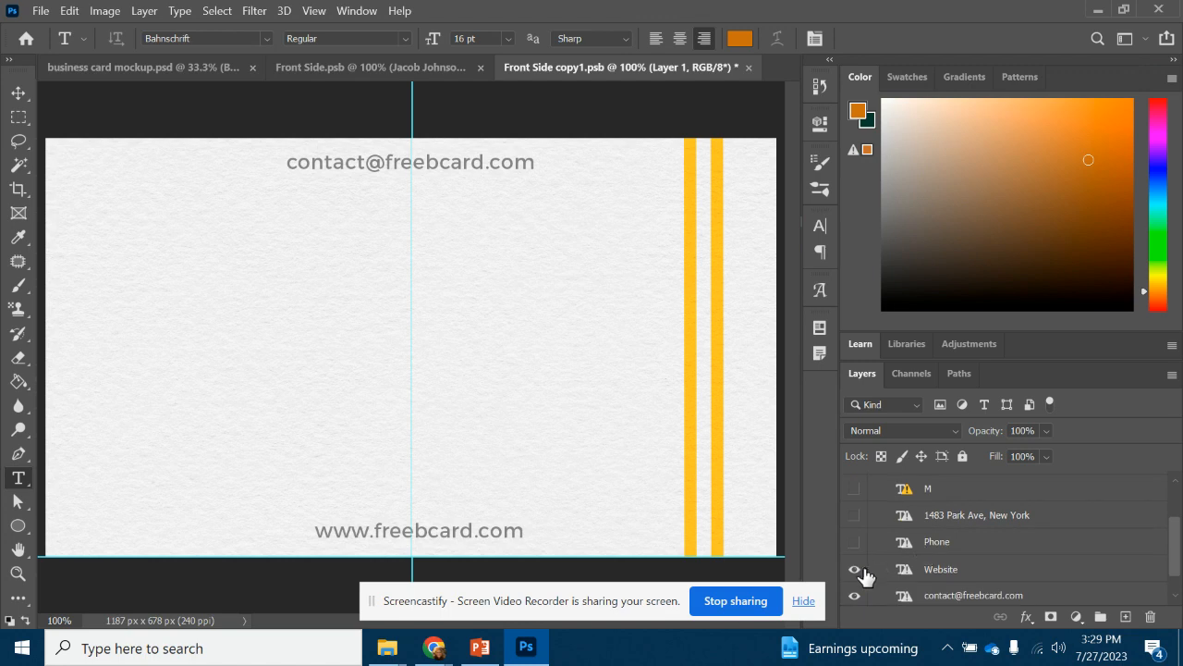
pyautogui.click(855, 569)
pyautogui.click(854, 595)
pyautogui.scroll(-1, 860, 592)
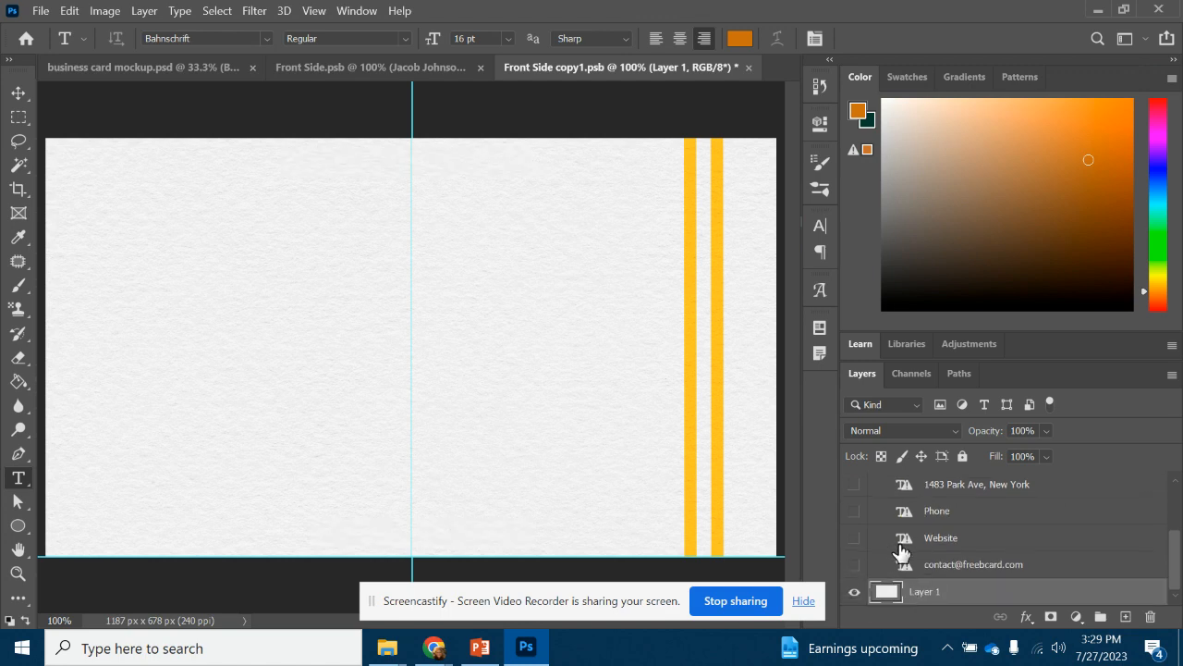
pyautogui.scroll(4, 867, 555)
# Hide both yellow stripes, Shape 1 and Shape 1 copy, in the Design Elements group
pyautogui.click(875, 482)
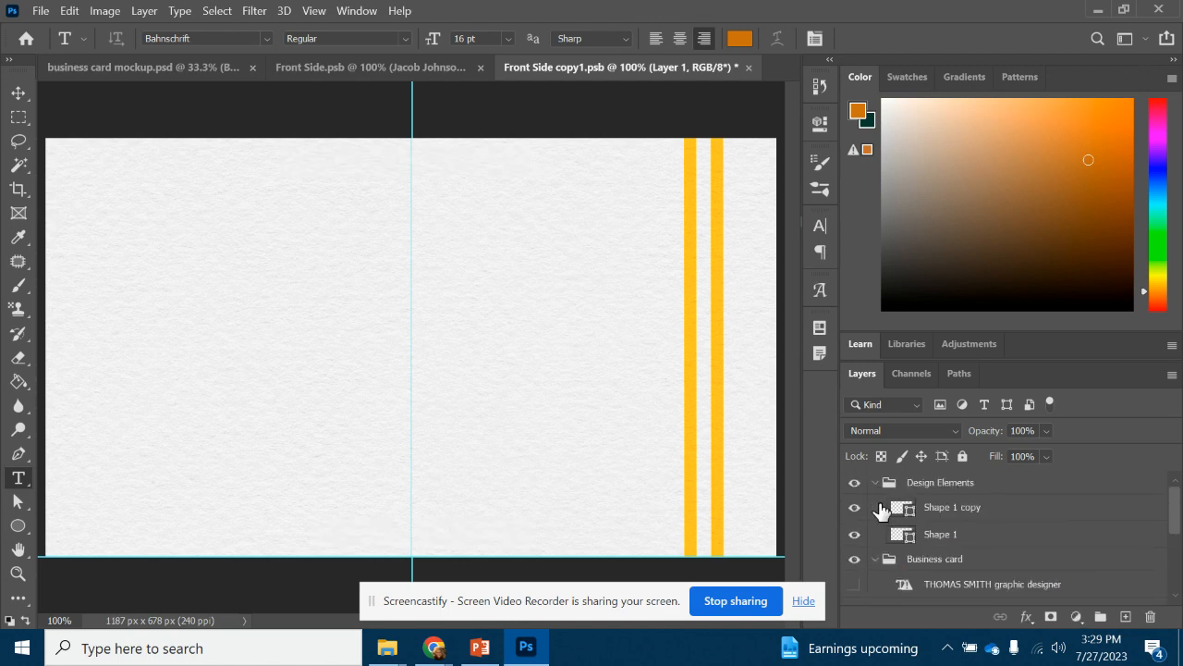
pyautogui.click(854, 507)
pyautogui.click(855, 534)
pyautogui.click(854, 506)
pyautogui.click(854, 533)
pyautogui.scroll(-5, 908, 532)
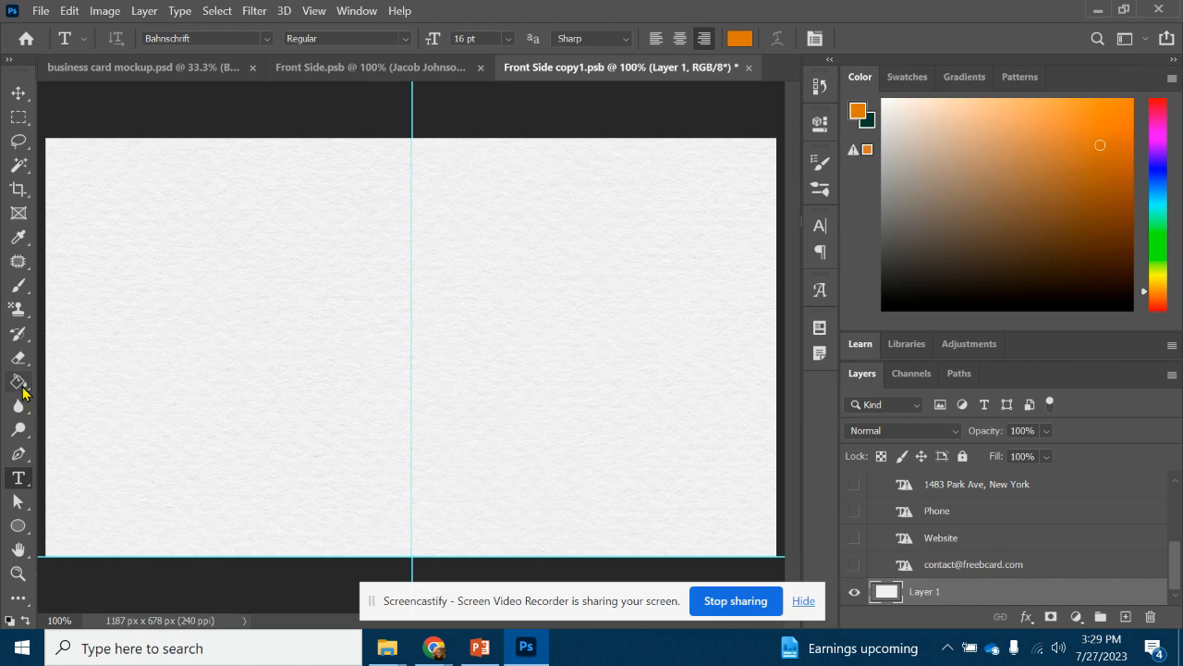
# Fill Layer 1 of Front Side copy1 with solid orange using the Paint Bucket
pyautogui.click(18, 383)
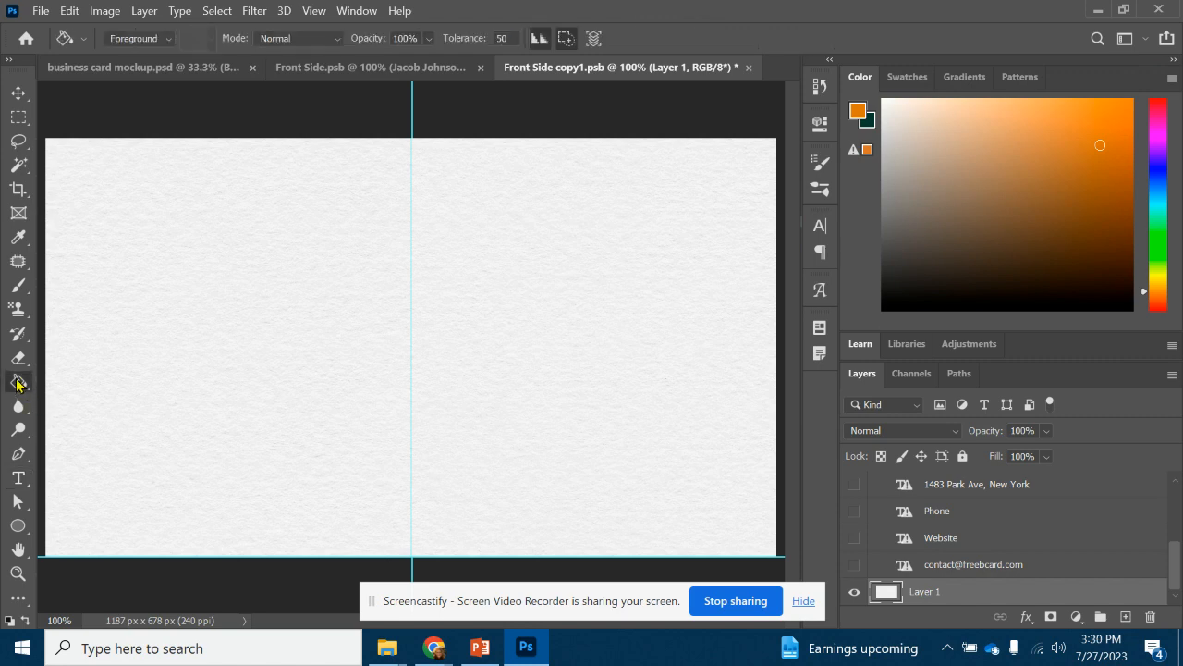
pyautogui.click(527, 360)
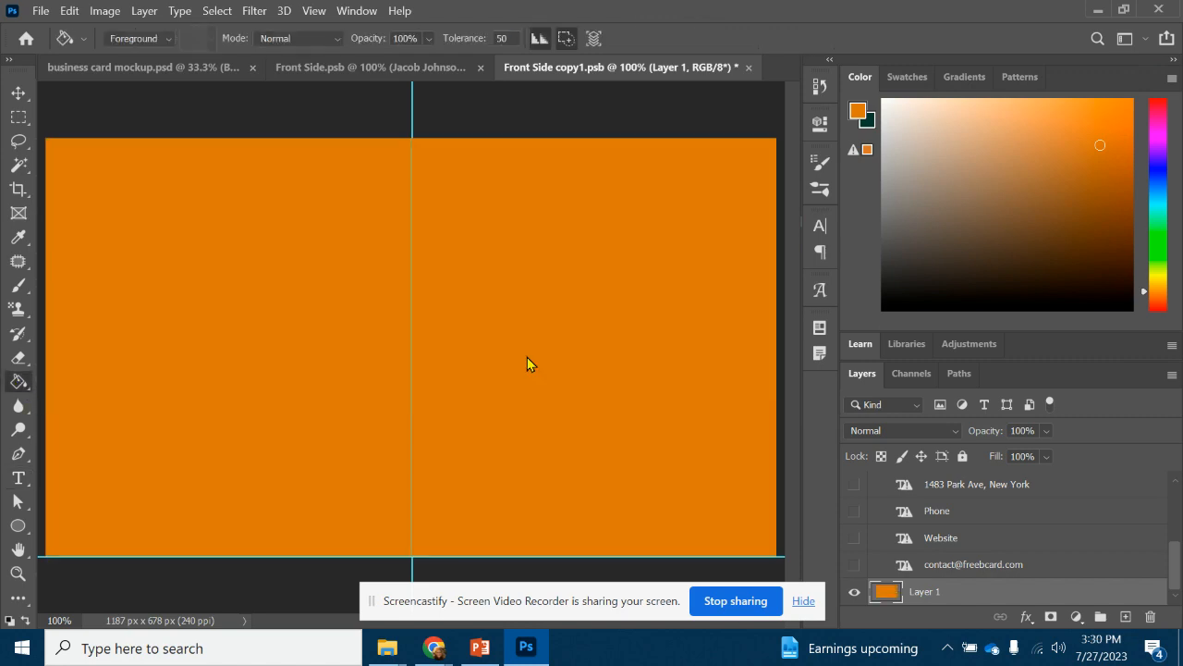
pyautogui.click(139, 66)
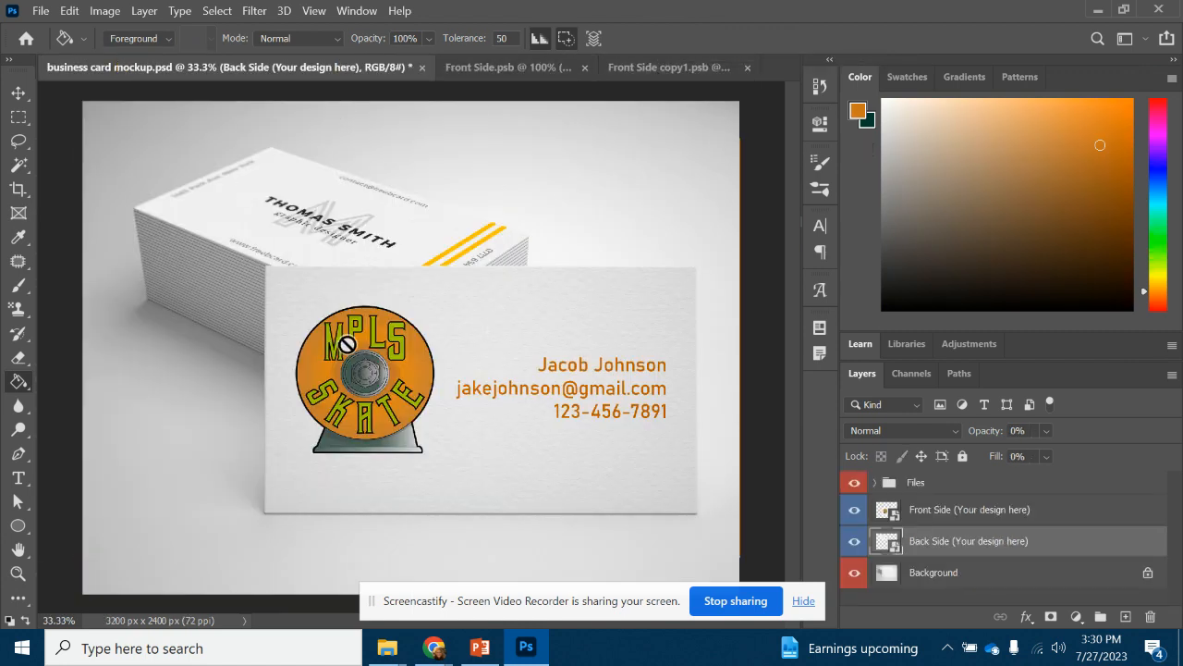
pyautogui.click(675, 67)
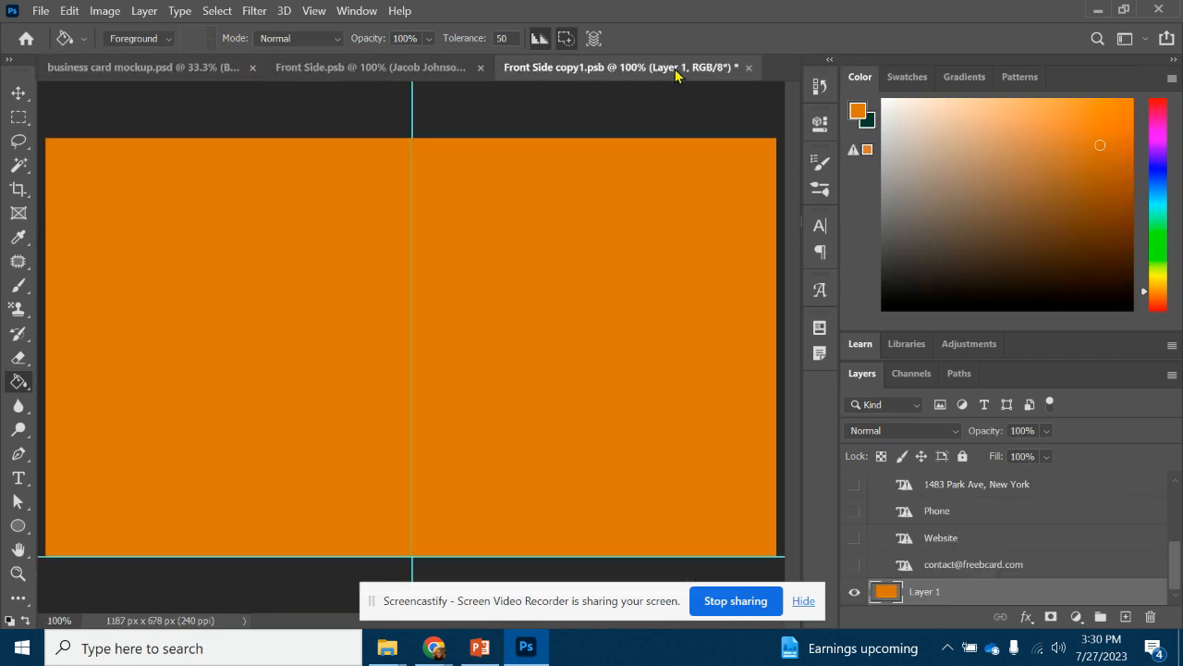
# Save Front Side copy1 and view the mockup with its orange card back
pyautogui.click(41, 10)
pyautogui.click(83, 212)
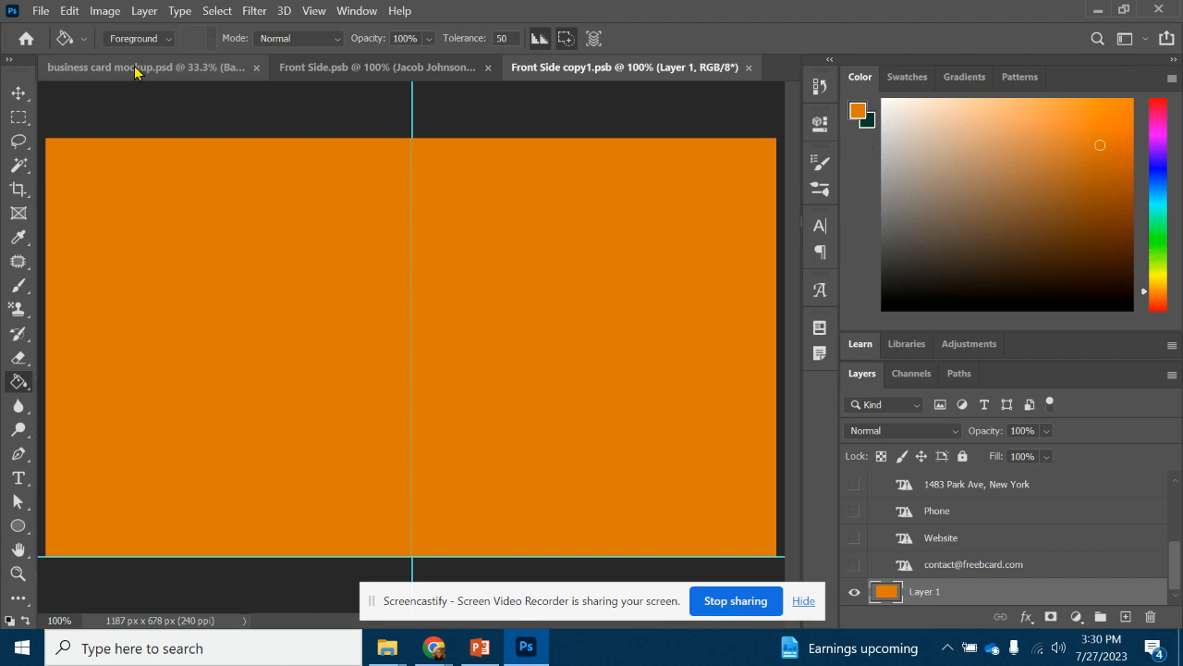
pyautogui.click(135, 69)
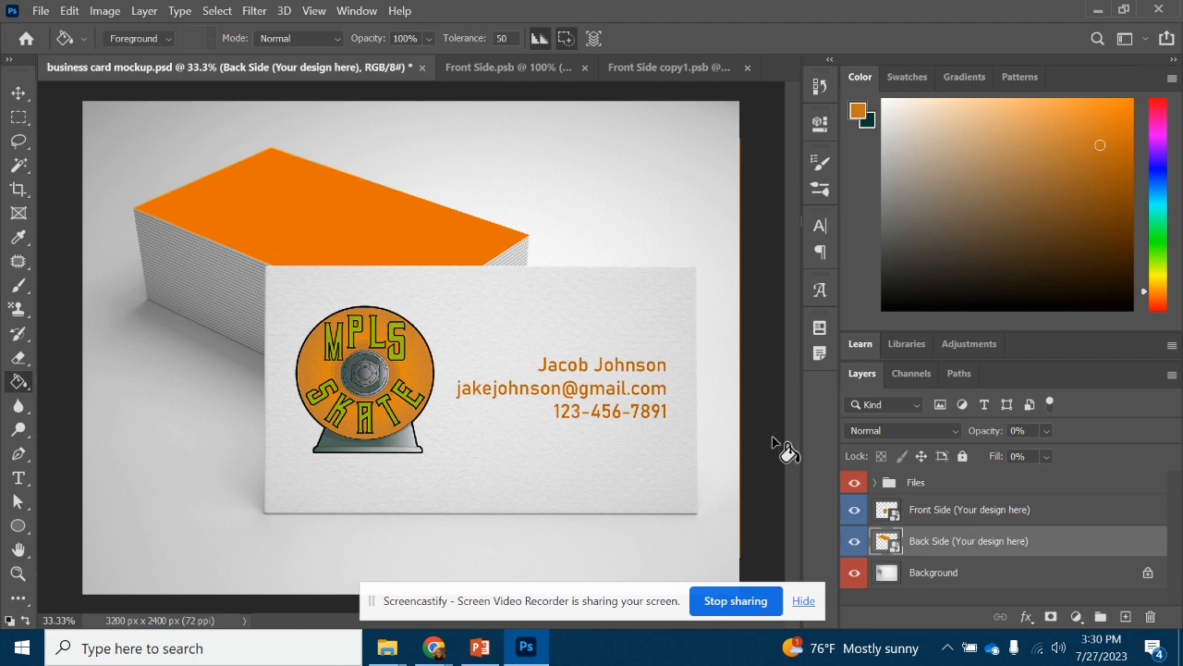
pyautogui.click(41, 12)
pyautogui.moveTo(102, 268)
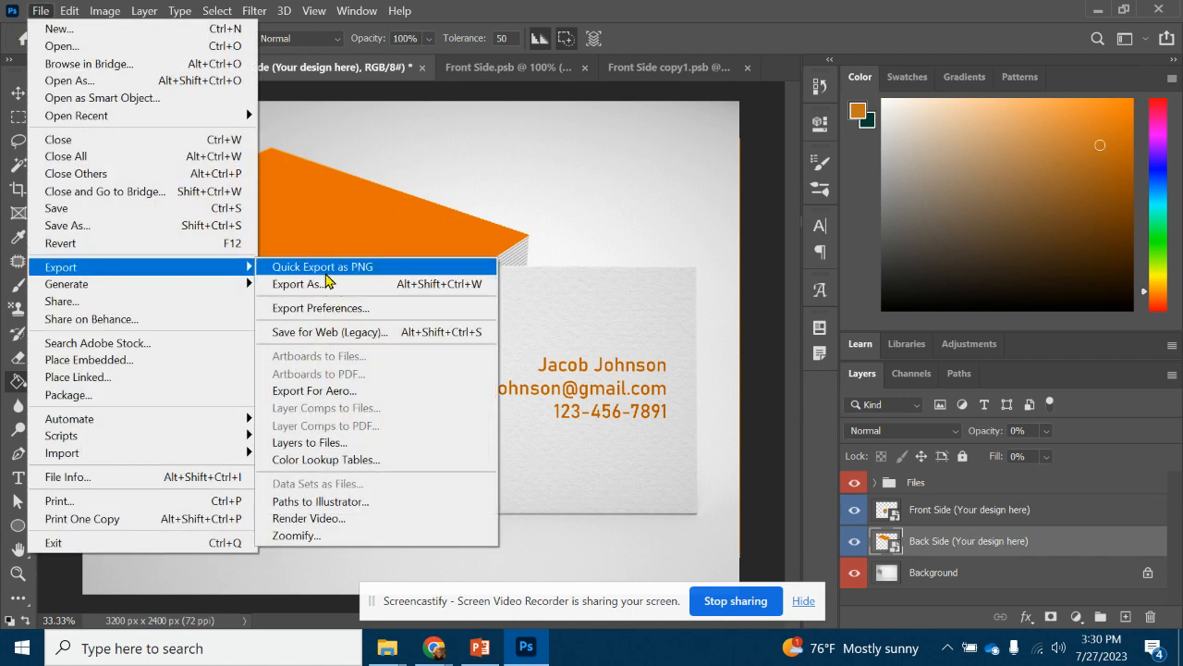
pyautogui.click(111, 228)
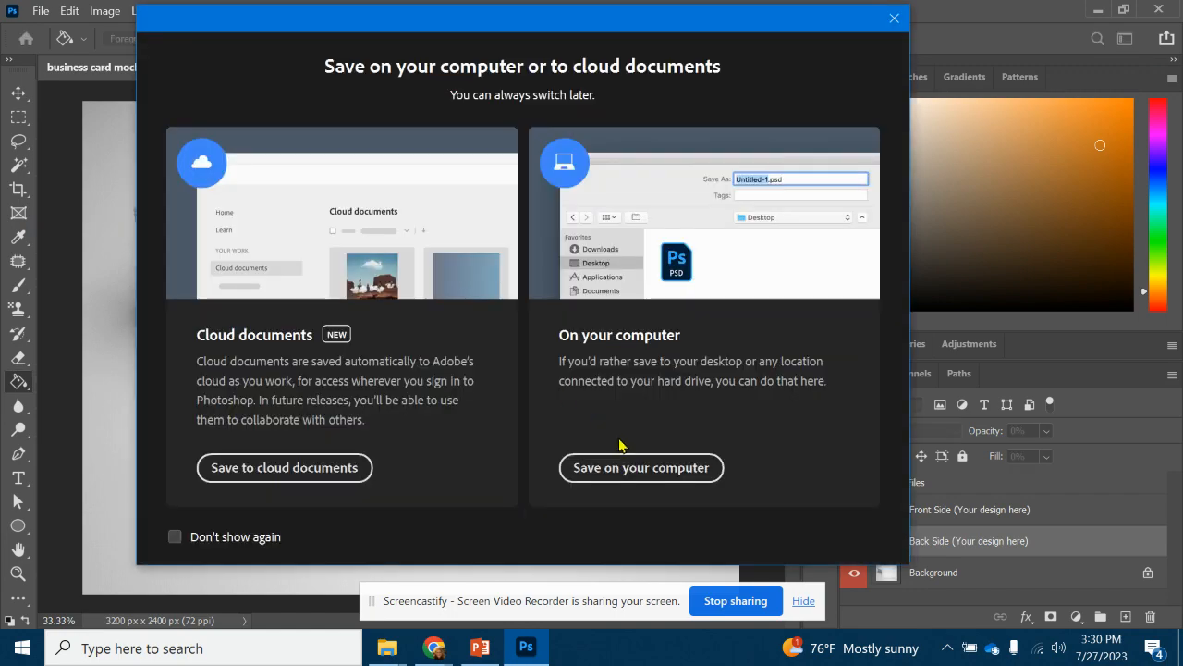
pyautogui.click(622, 467)
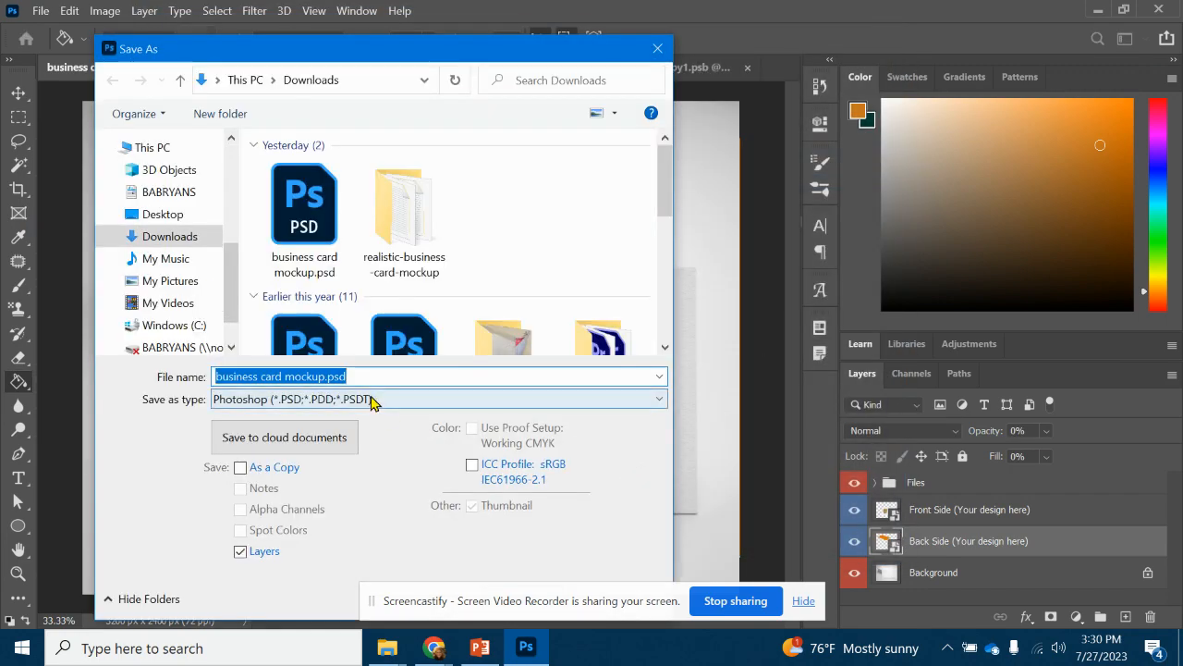
pyautogui.click(373, 400)
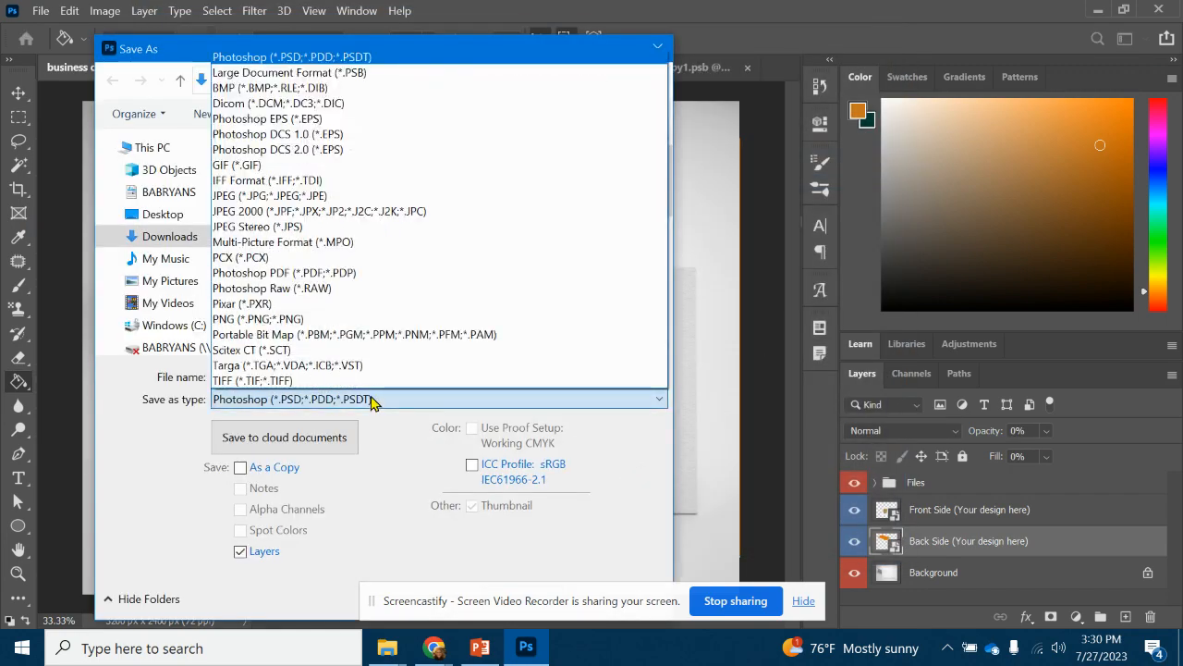
pyautogui.click(315, 196)
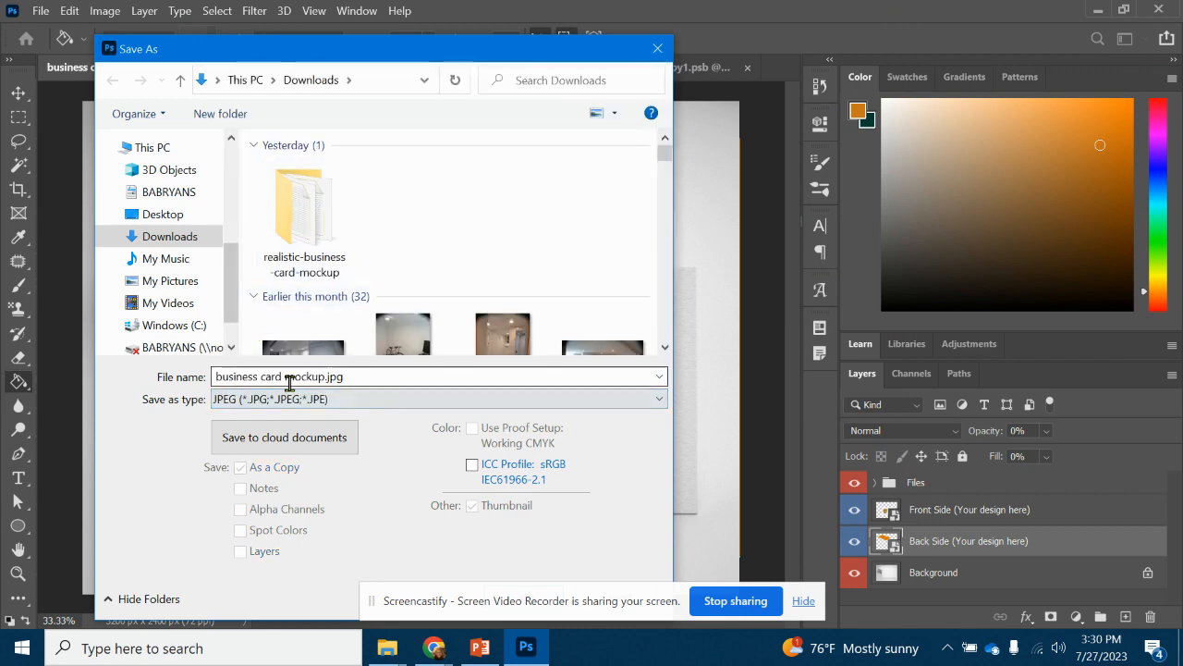
pyautogui.moveTo(503, 58); pyautogui.dragTo(524, 24)
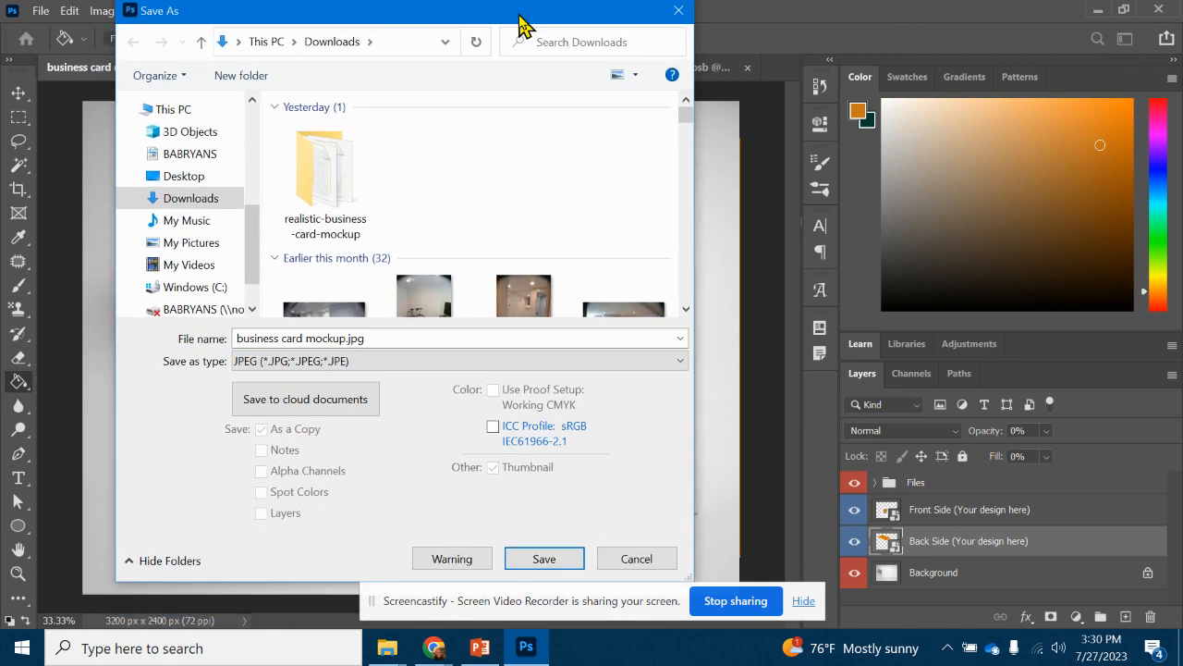
pyautogui.click(647, 562)
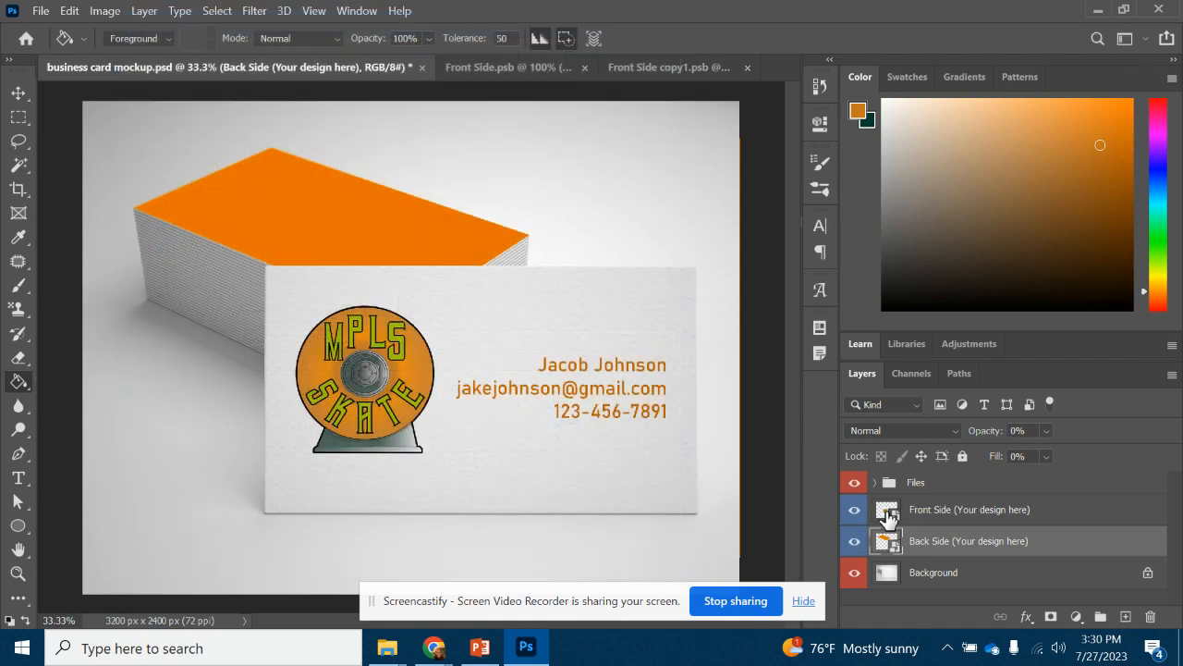
pyautogui.doubleClick(888, 512)
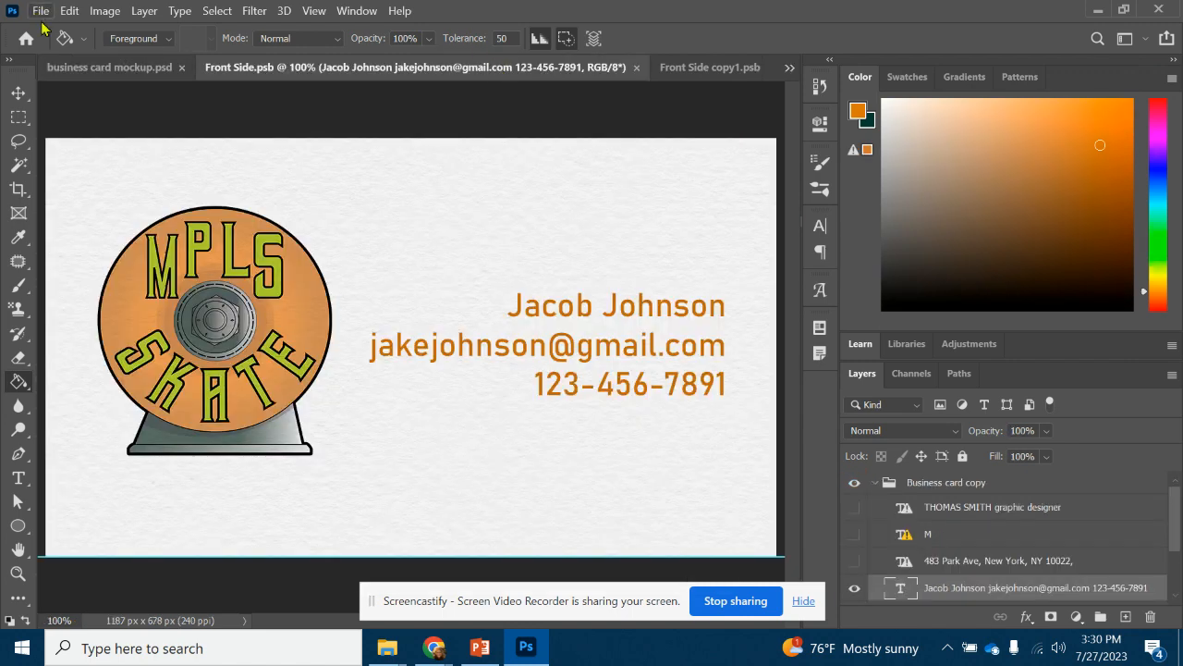
pyautogui.click(144, 64)
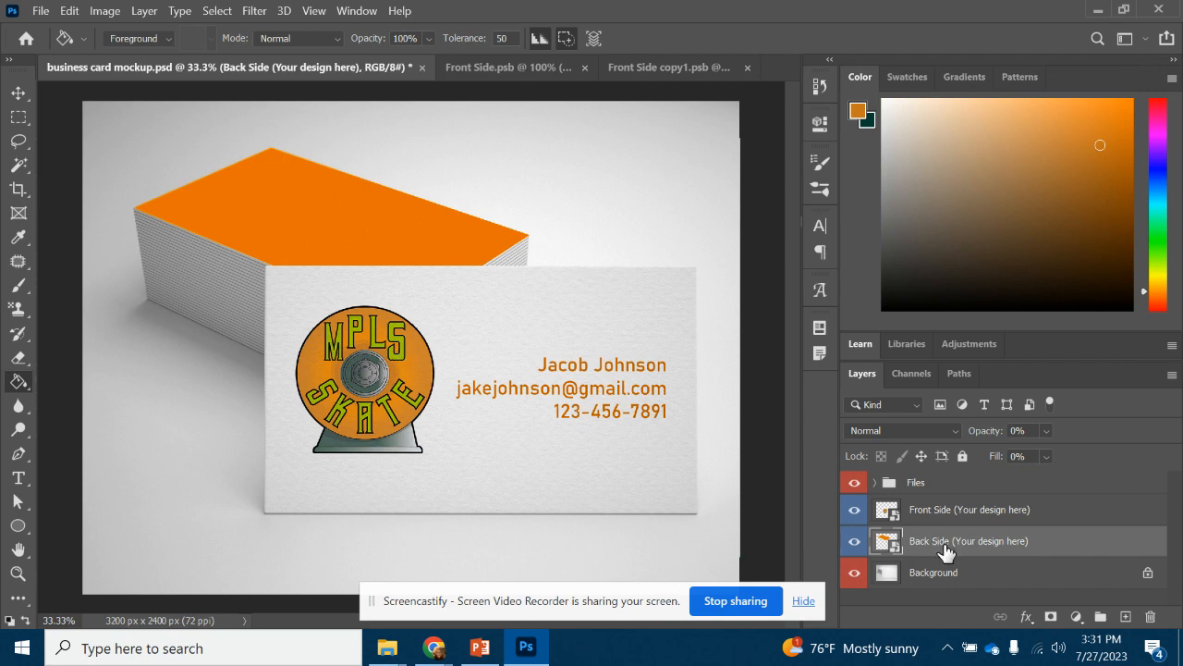
pyautogui.click(890, 518)
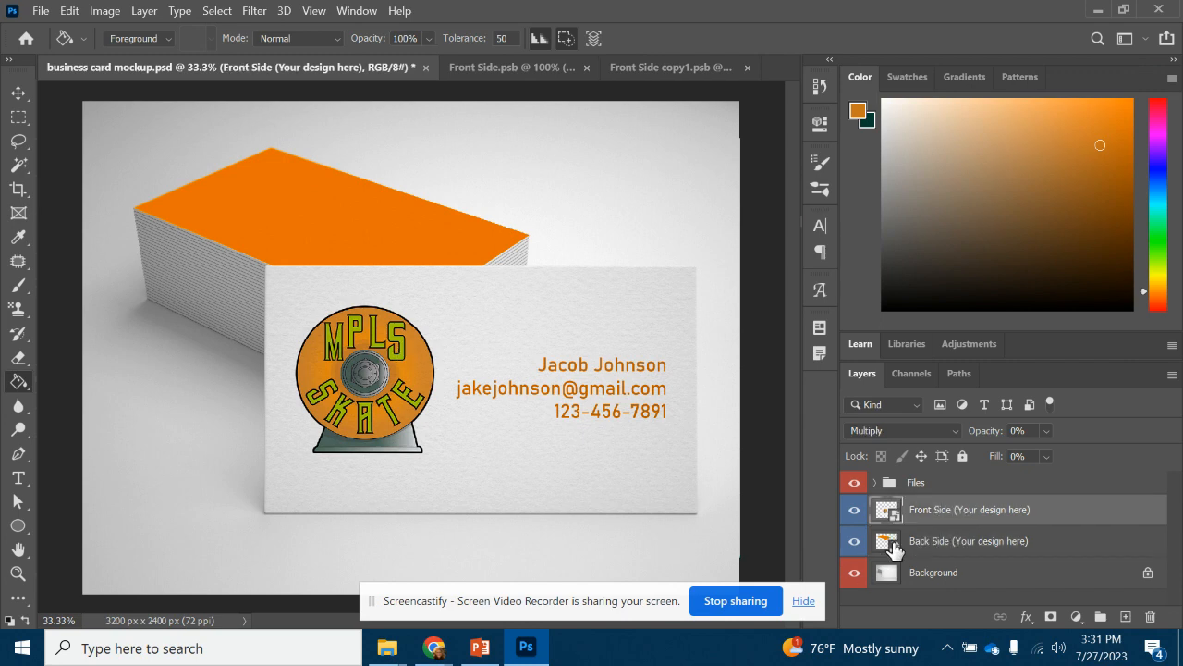
pyautogui.click(892, 545)
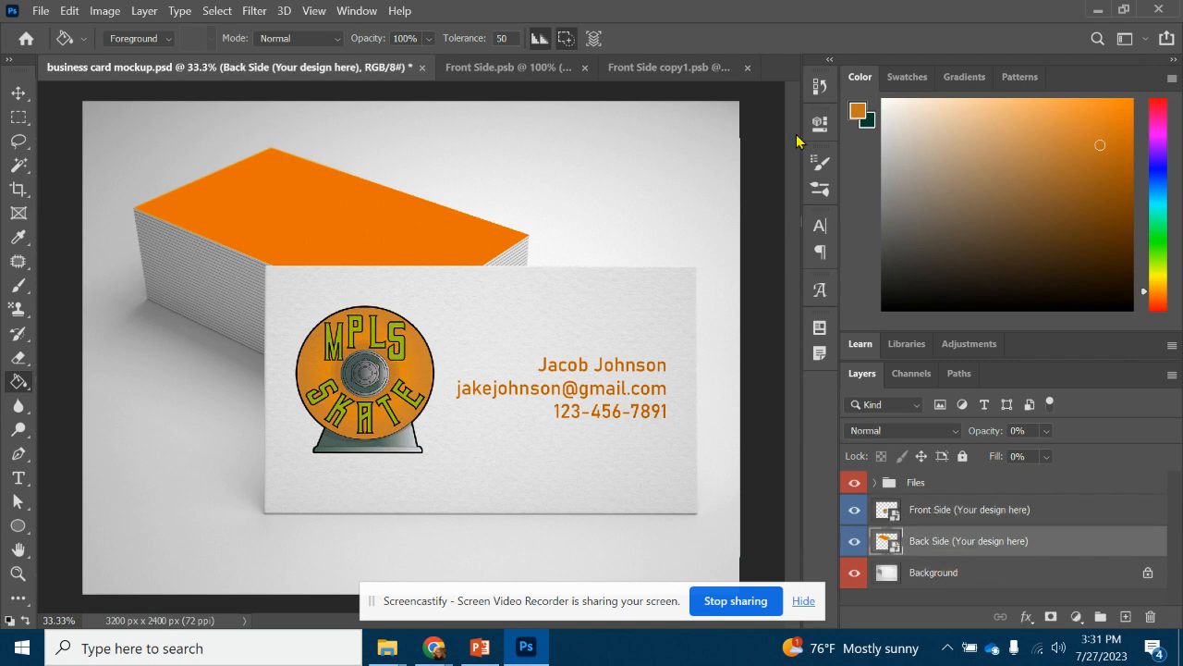